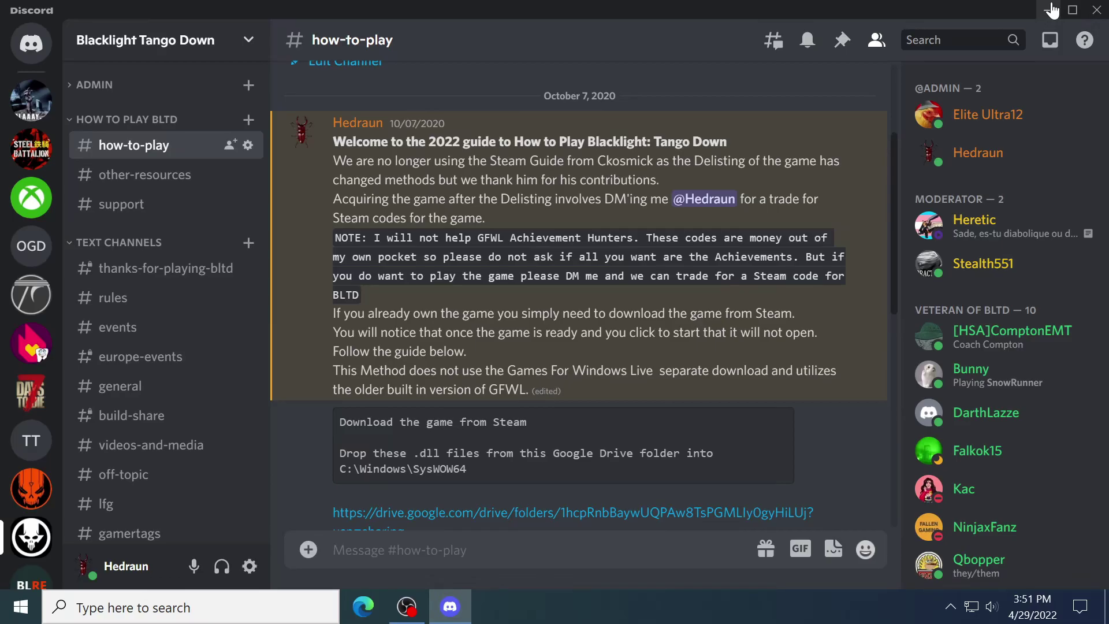
Step: Bring the Discord how-to-play guide back to the front after minimizing it
left_click(1050, 9)
left_click(451, 607)
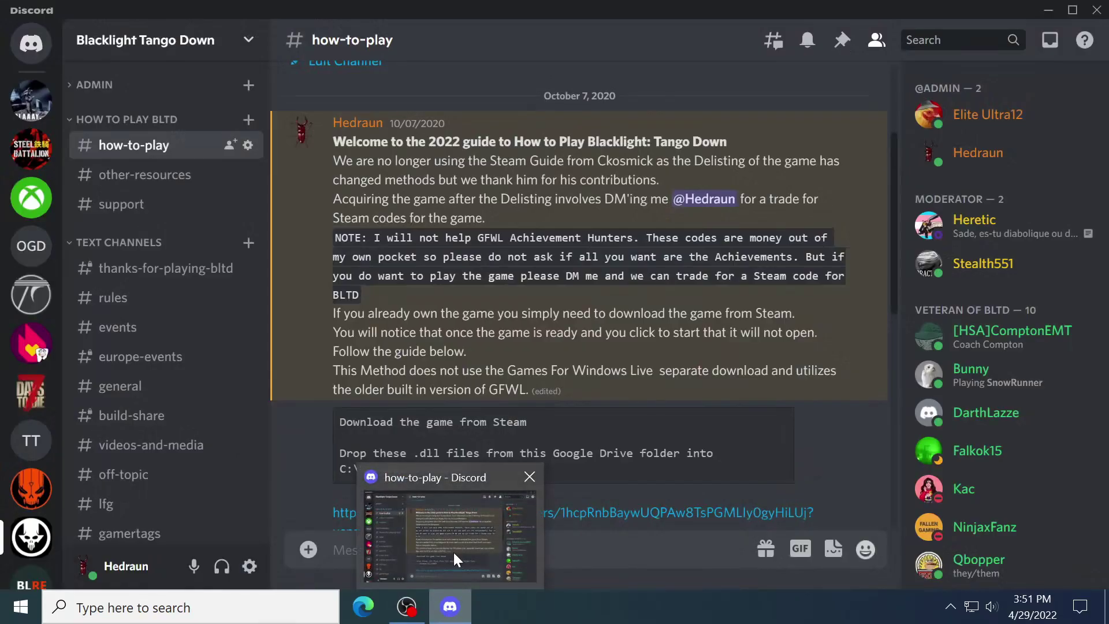
left_click(453, 606)
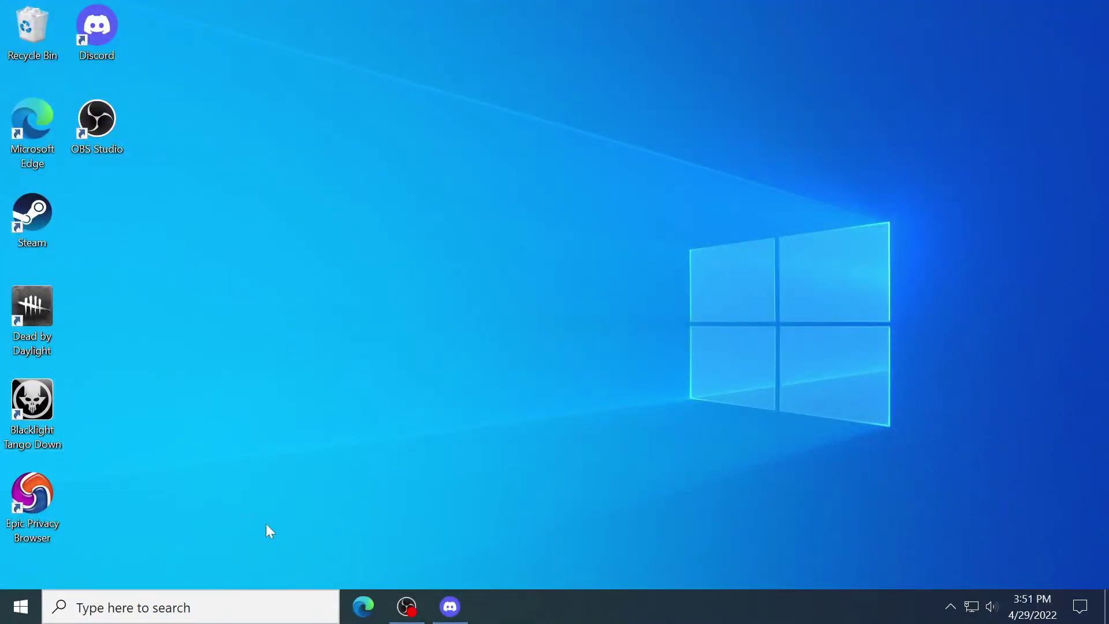
left_click(450, 607)
Step: Download the BLTD DLL files folder from the Google Drive link as a zip
scroll(869, 404, "down", 3)
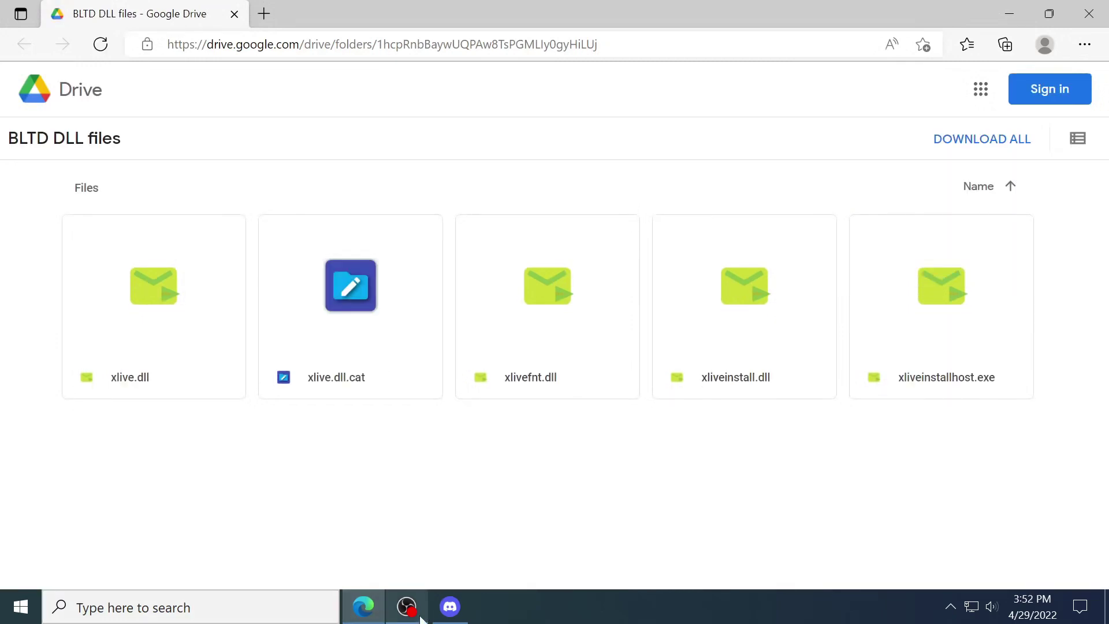
mouse_move(112, 324)
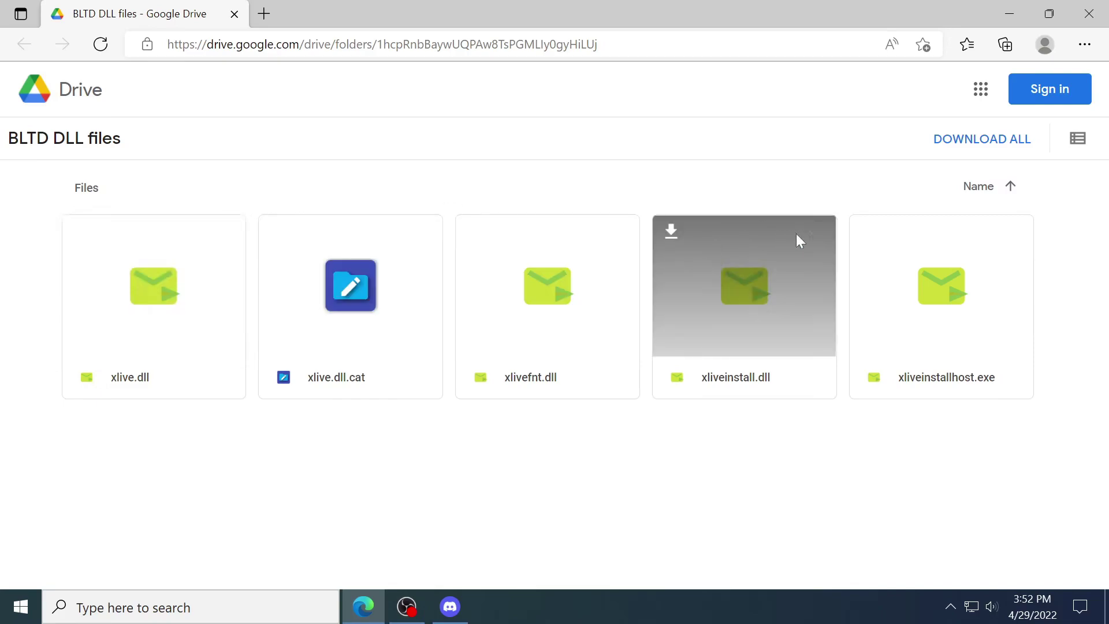
left_click(960, 150)
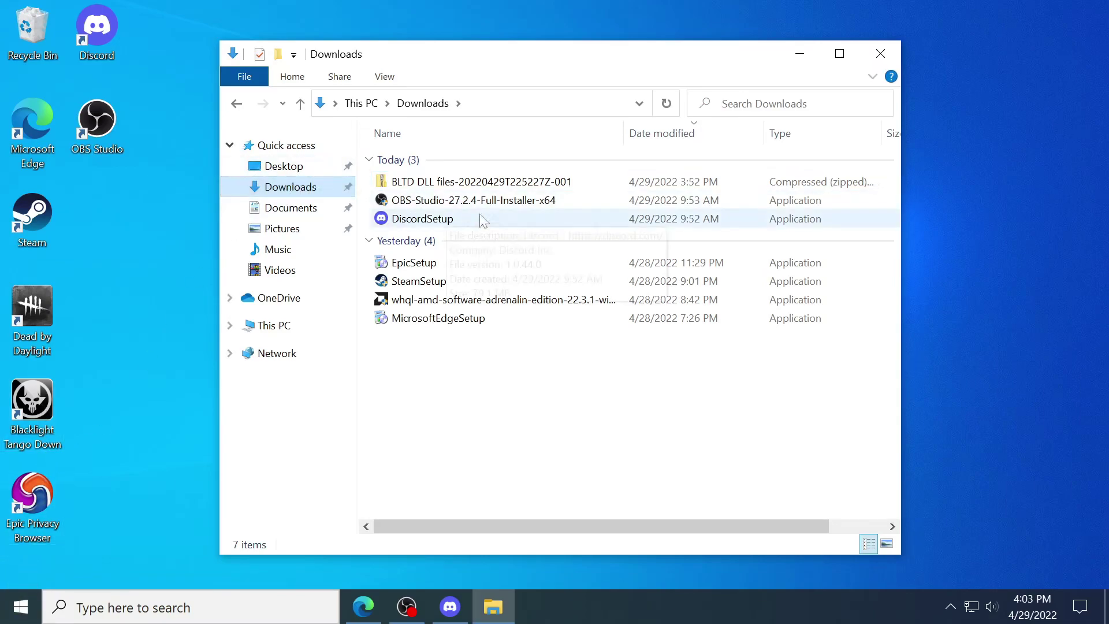
Step: Extract the BLTD DLL zip into its own BLTD DLL files-20220429T225227Z-001 folder
left_click(467, 183)
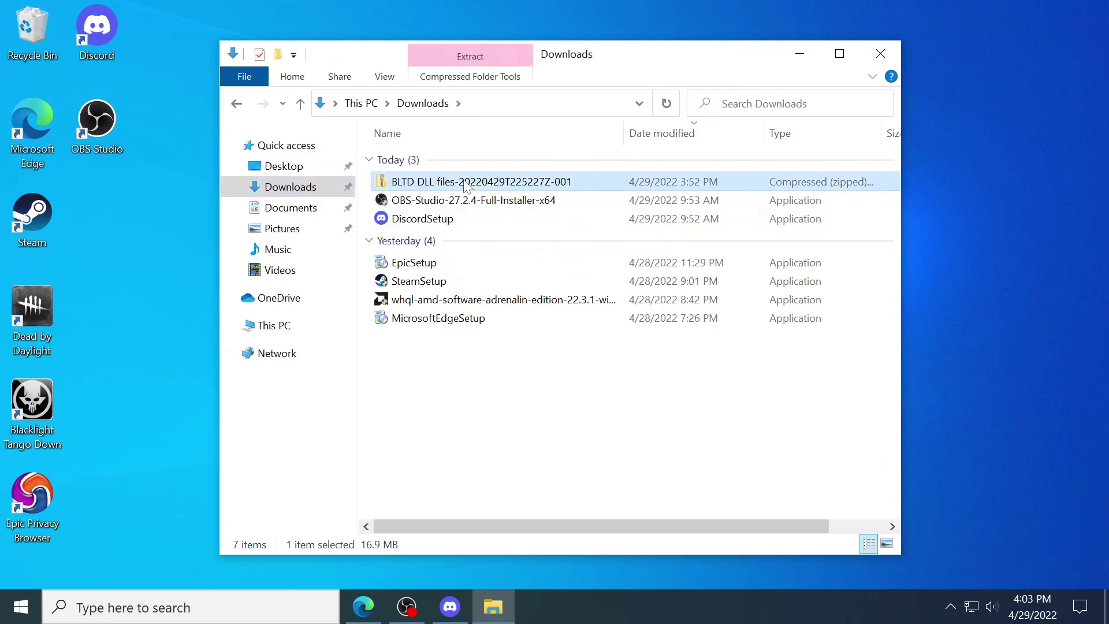
right_click(467, 185)
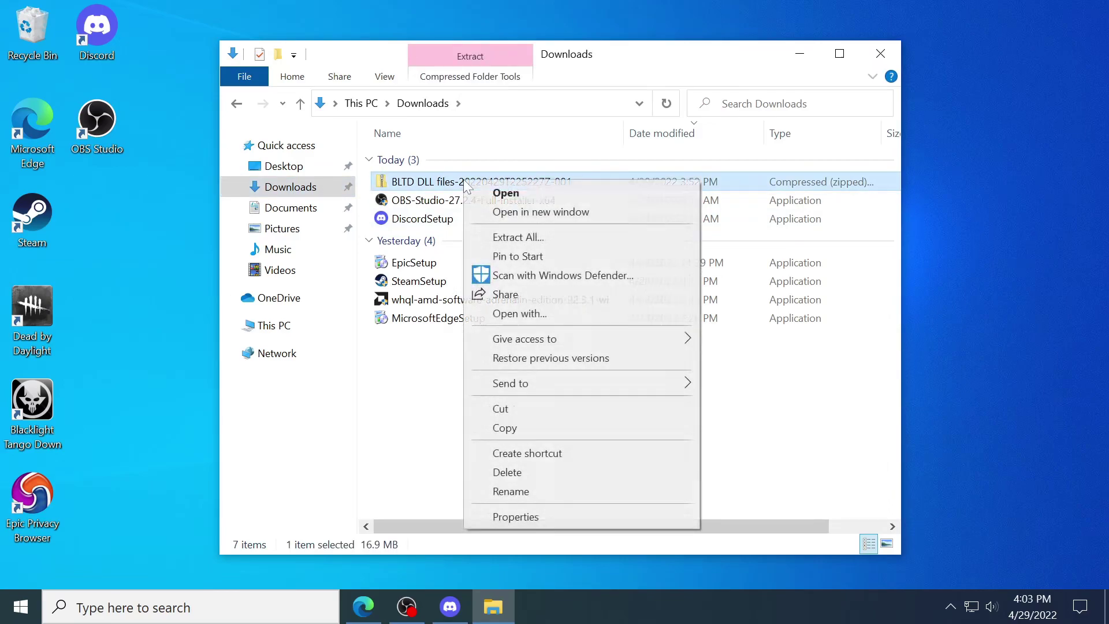
left_click(517, 238)
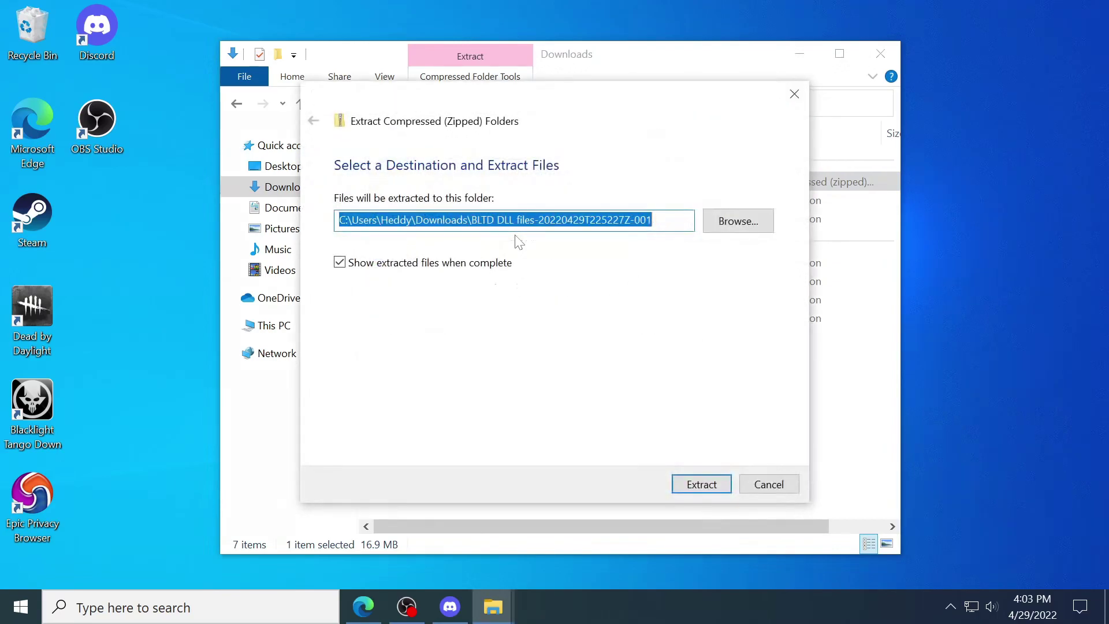
left_click(701, 484)
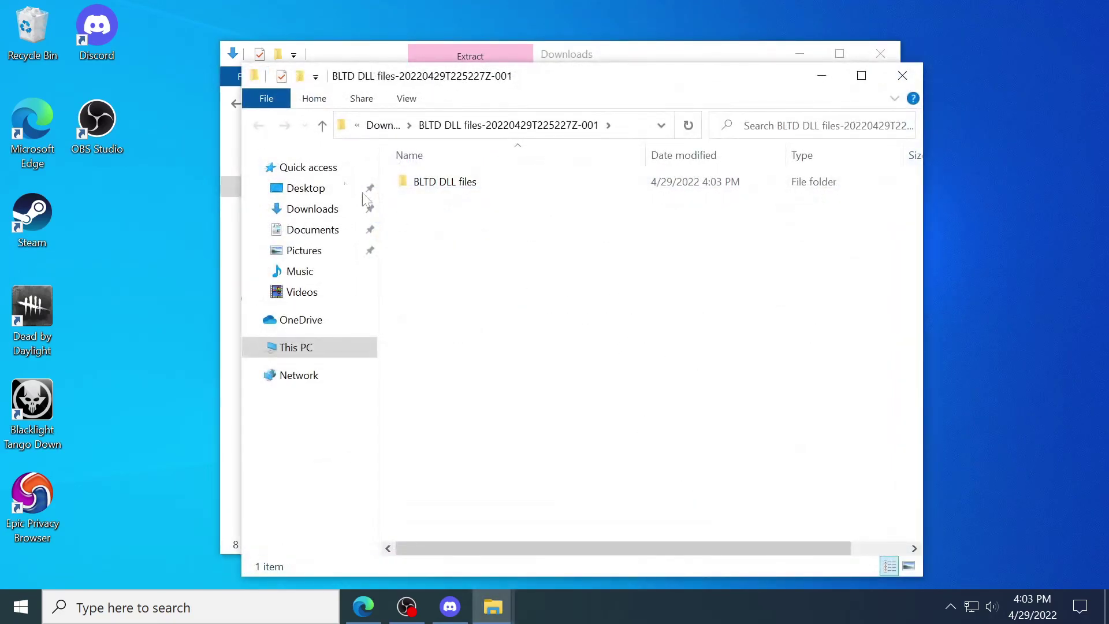
Step: Open the extracted BLTD DLL files folder showing xlive.dll, xlivefnt.dll and the other xlive files
double_click(511, 180)
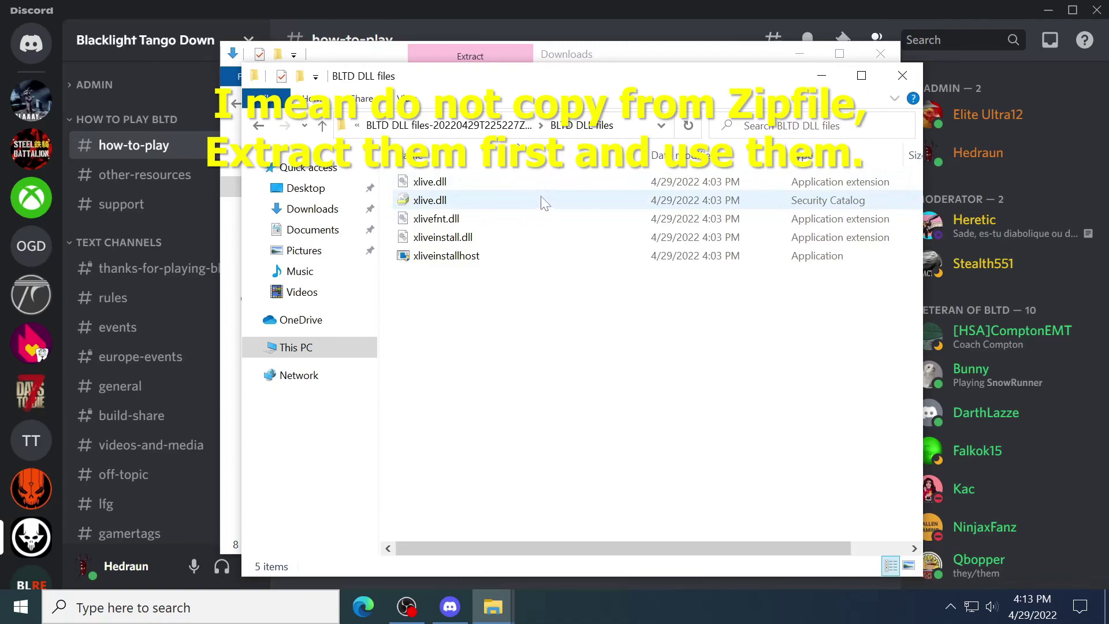
mouse_move(536, 188)
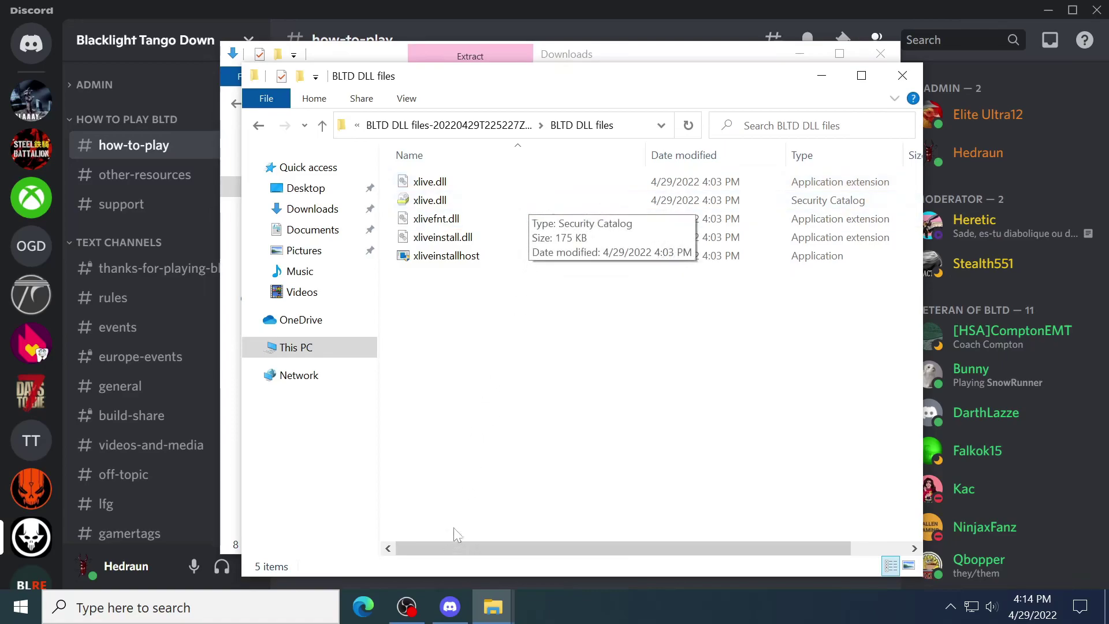
Step: Copy the C:\Windows\SysWOW64 path text from the Discord guide
left_click(449, 605)
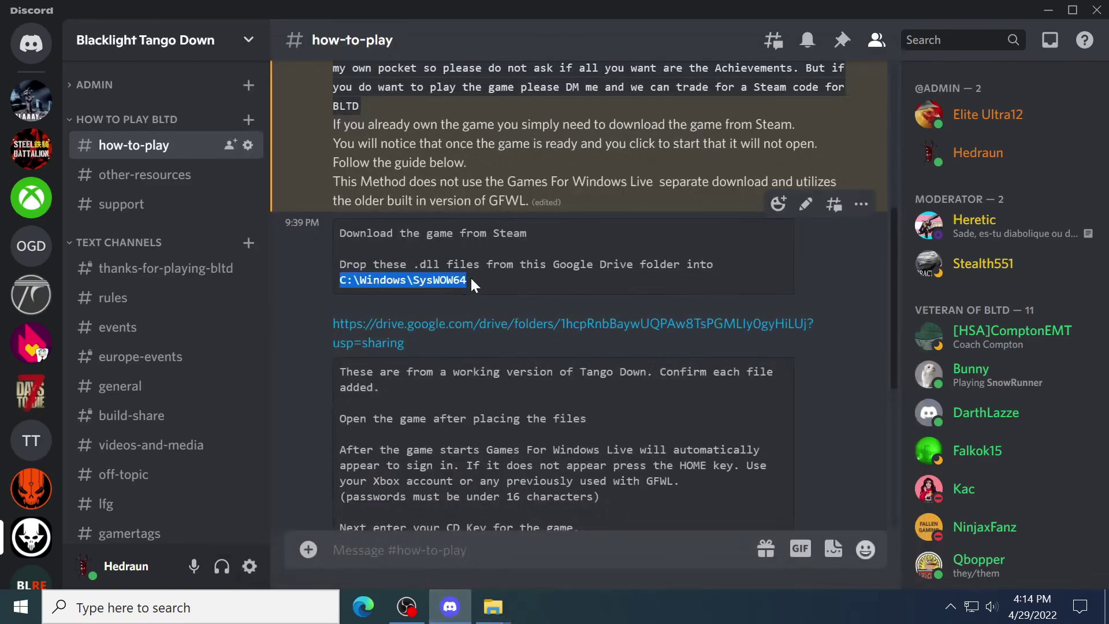
left_click_drag(489, 278, 322, 285)
right_click(373, 280)
left_click(507, 153)
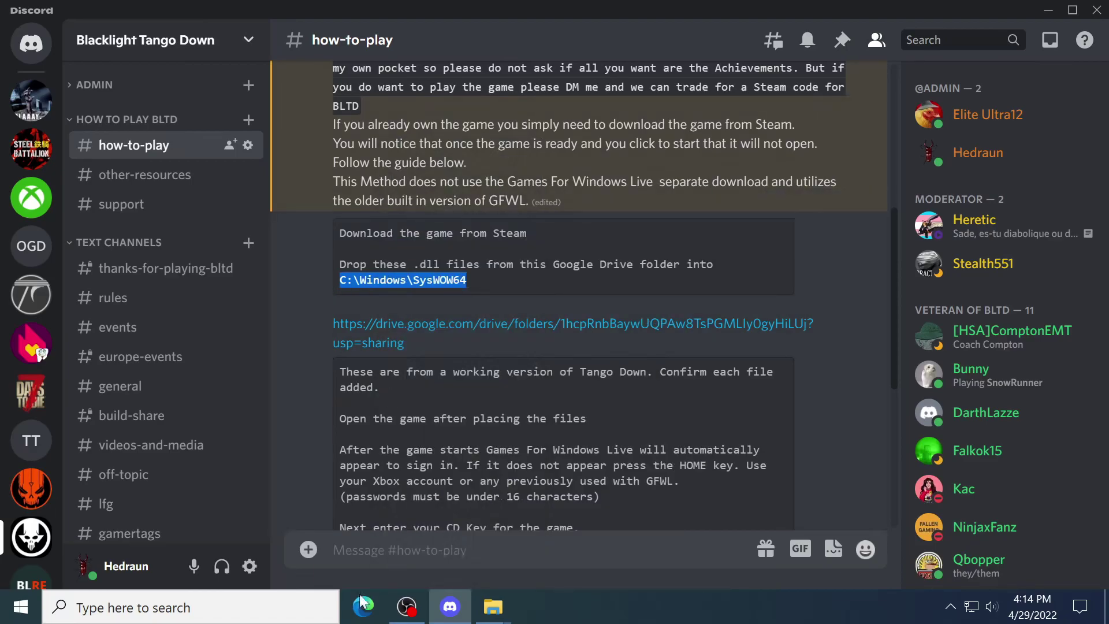
Step: Navigate the Downloads Explorer window to C:\Windows\SysWOW64 by pasting the path into the address bar
mouse_move(498, 607)
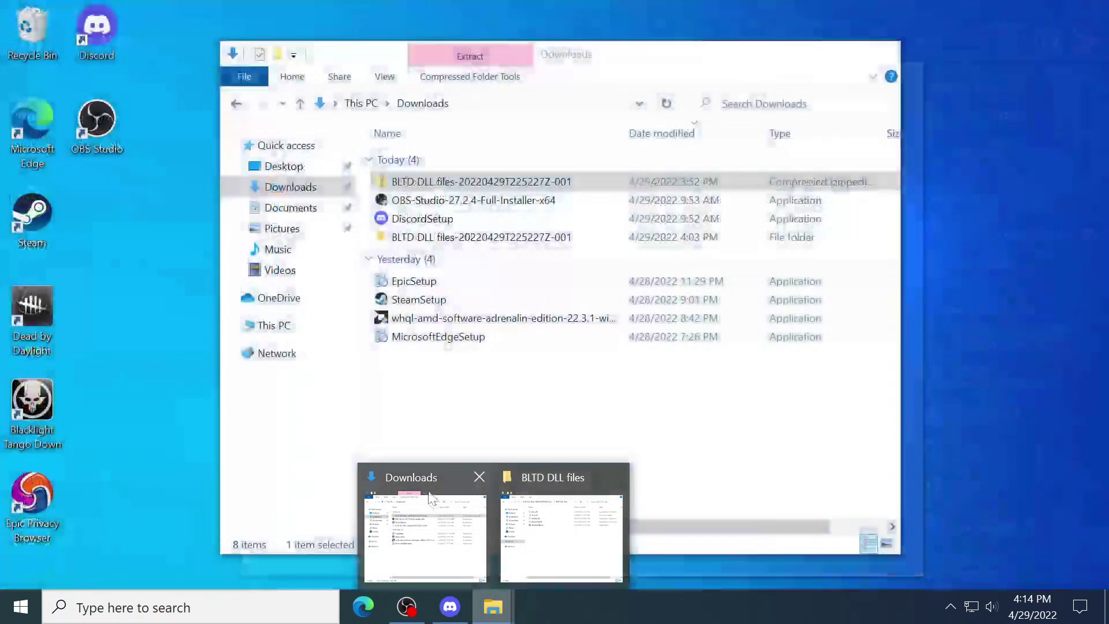
left_click(432, 503)
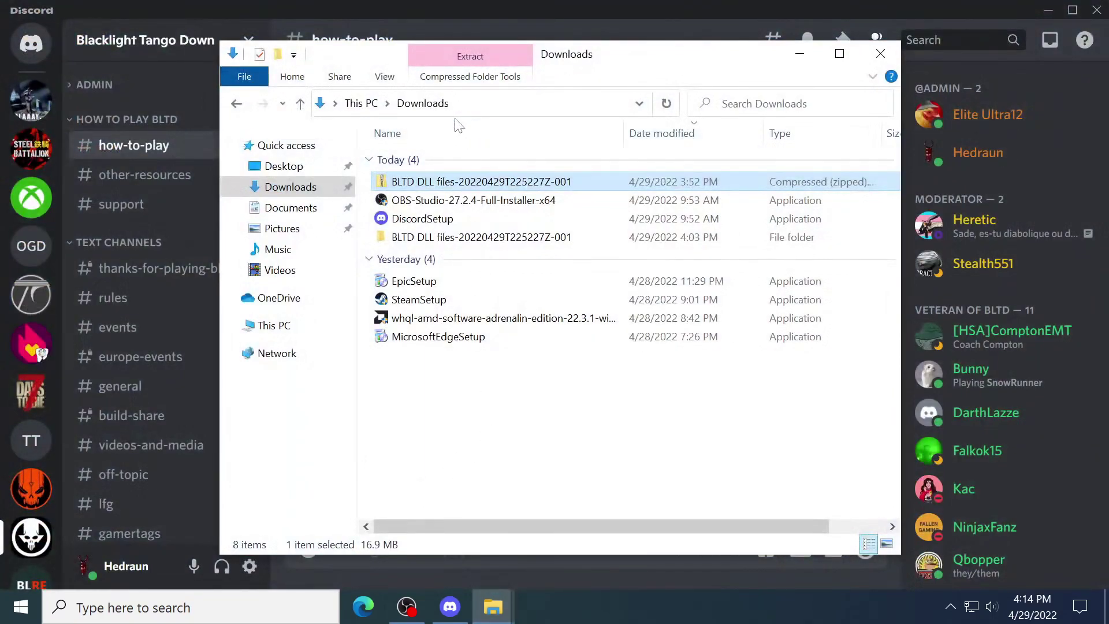
left_click(462, 109)
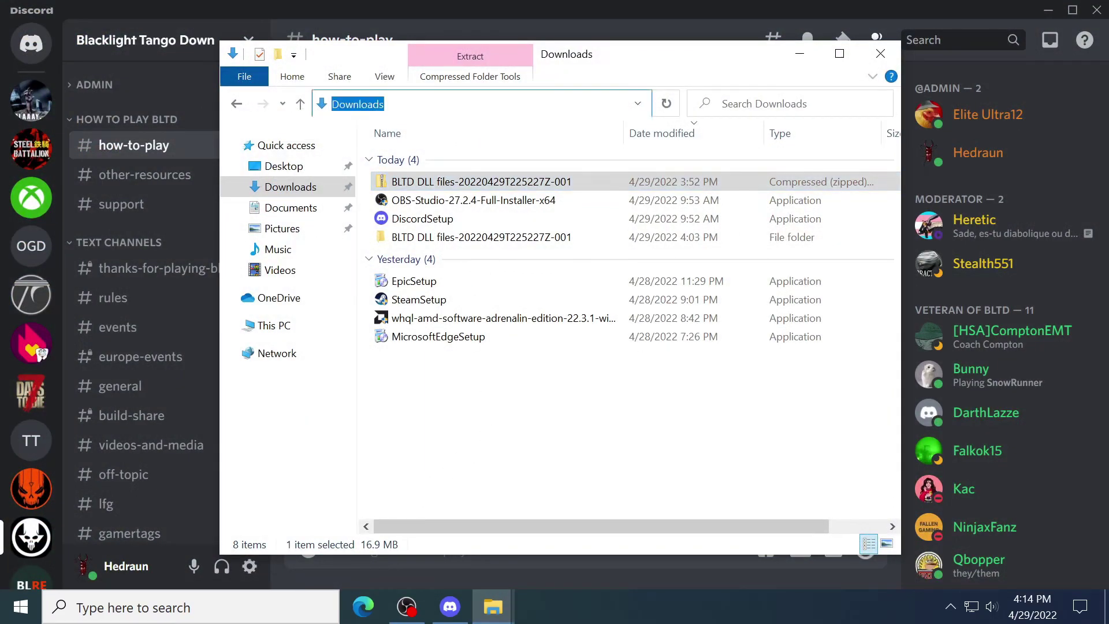
key("ctrl+v")
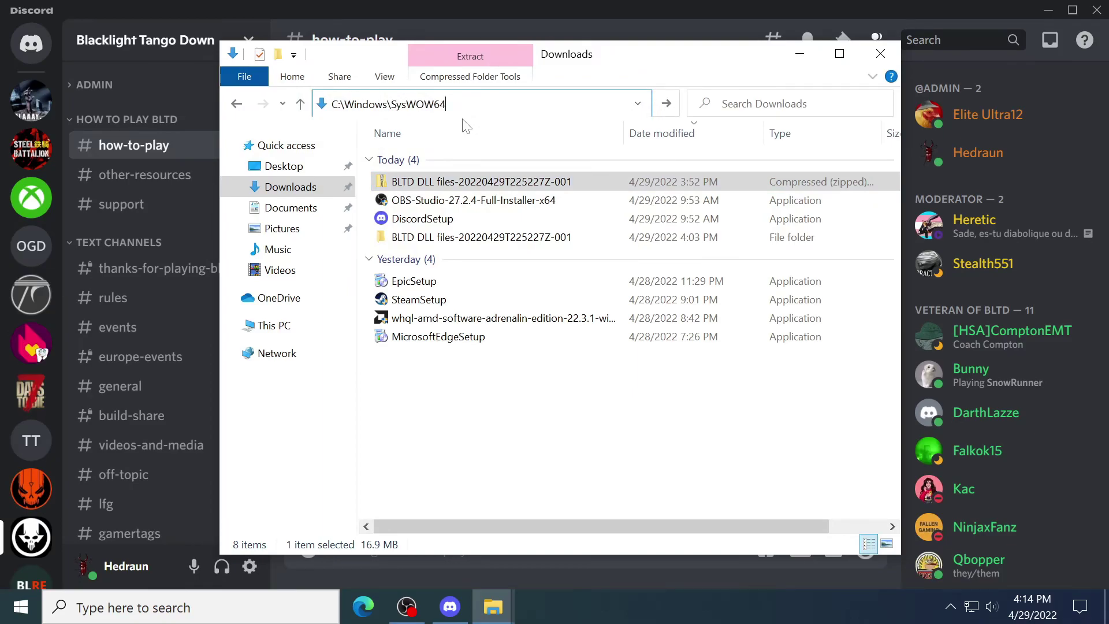
key("Return")
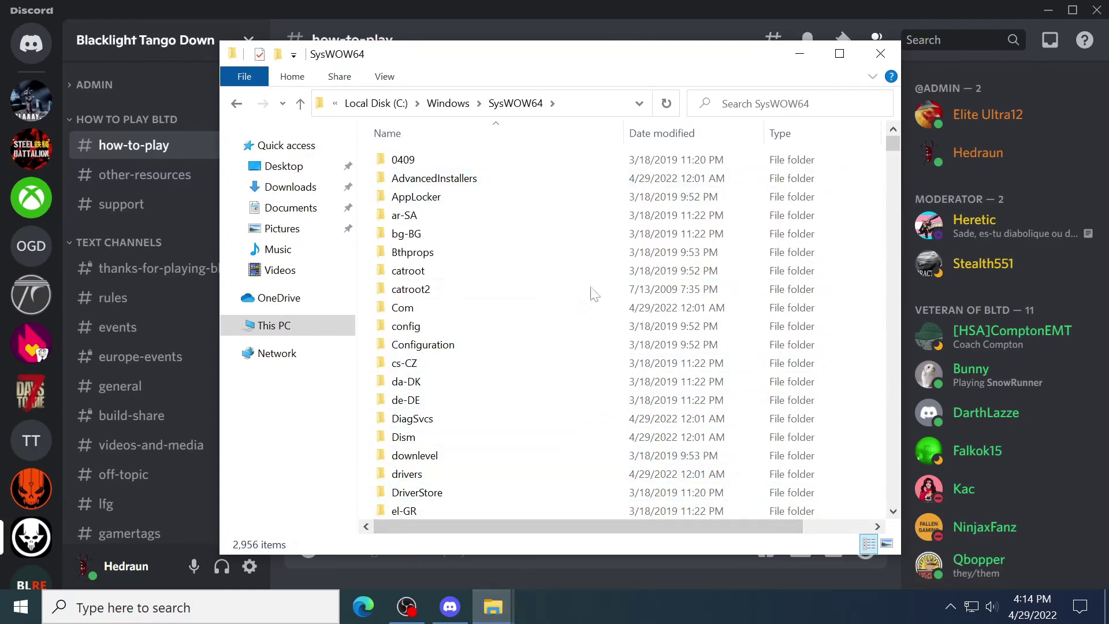
Step: Copy all five xlive DLL files from the BLTD DLL files folder
mouse_move(493, 604)
left_click(569, 529)
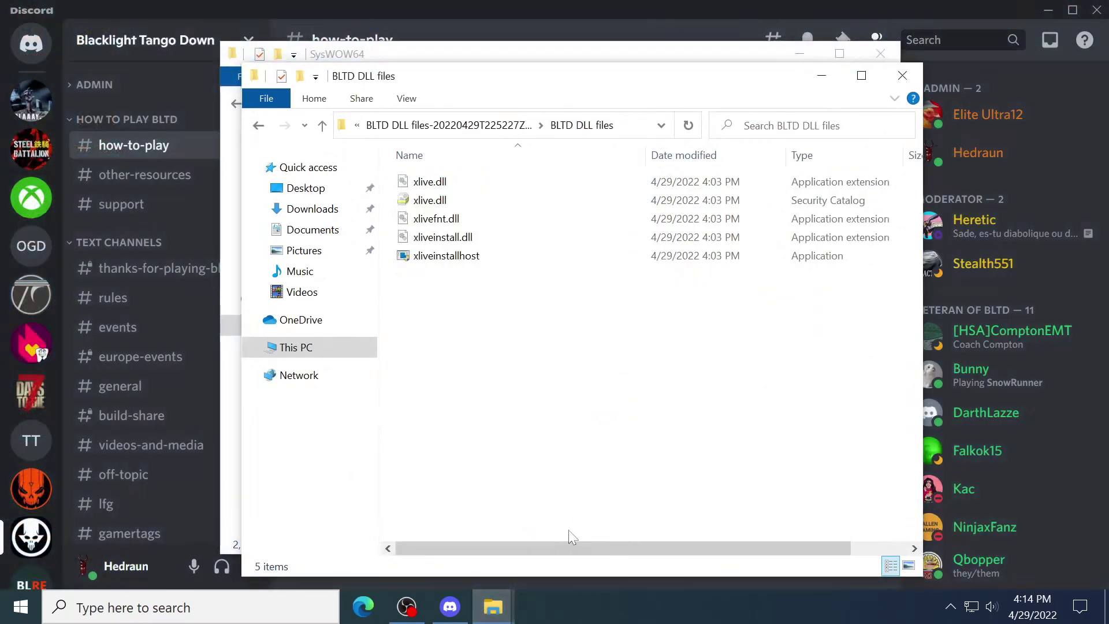
left_click_drag(547, 282, 442, 178)
right_click(441, 179)
left_click(513, 307)
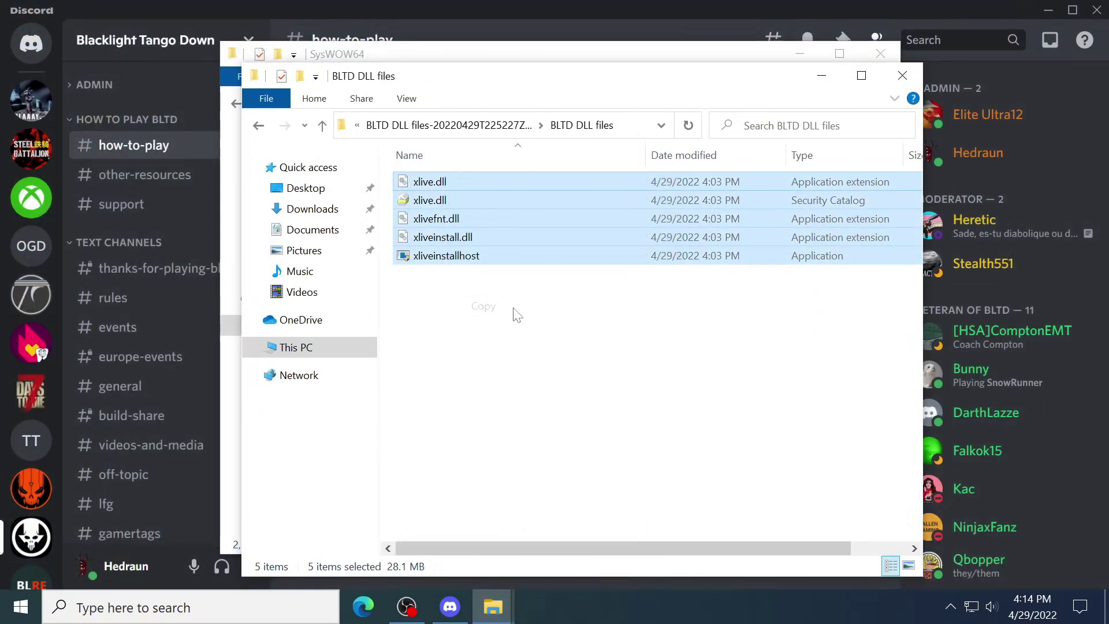
Step: Paste the five xlive files into SysWOW64, granting administrator permission for all items
left_click(503, 56)
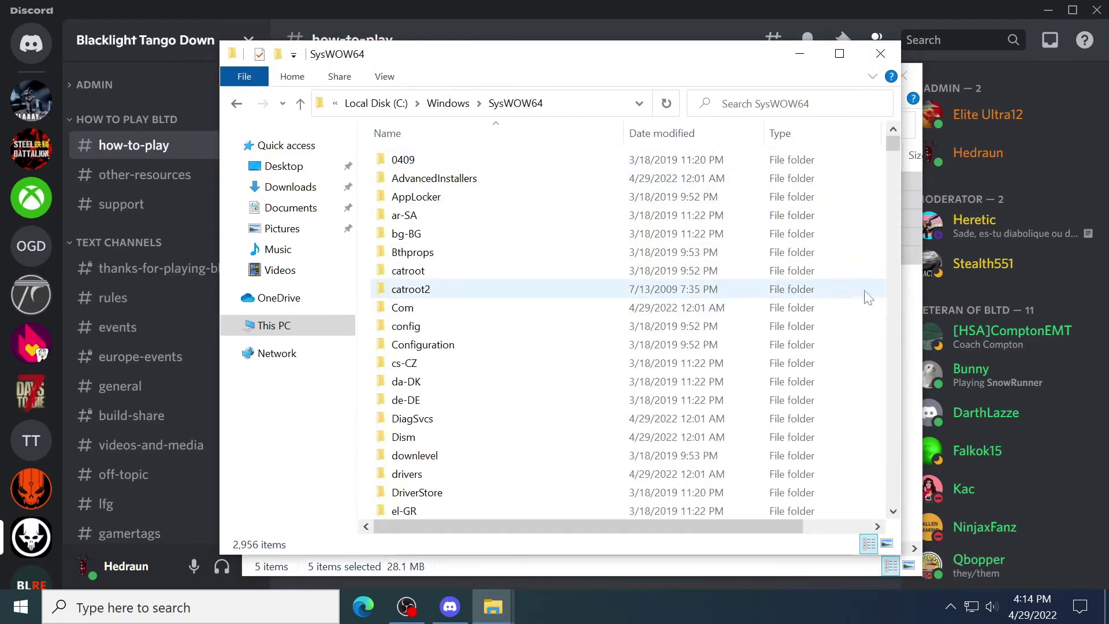
left_click_drag(782, 525, 853, 524)
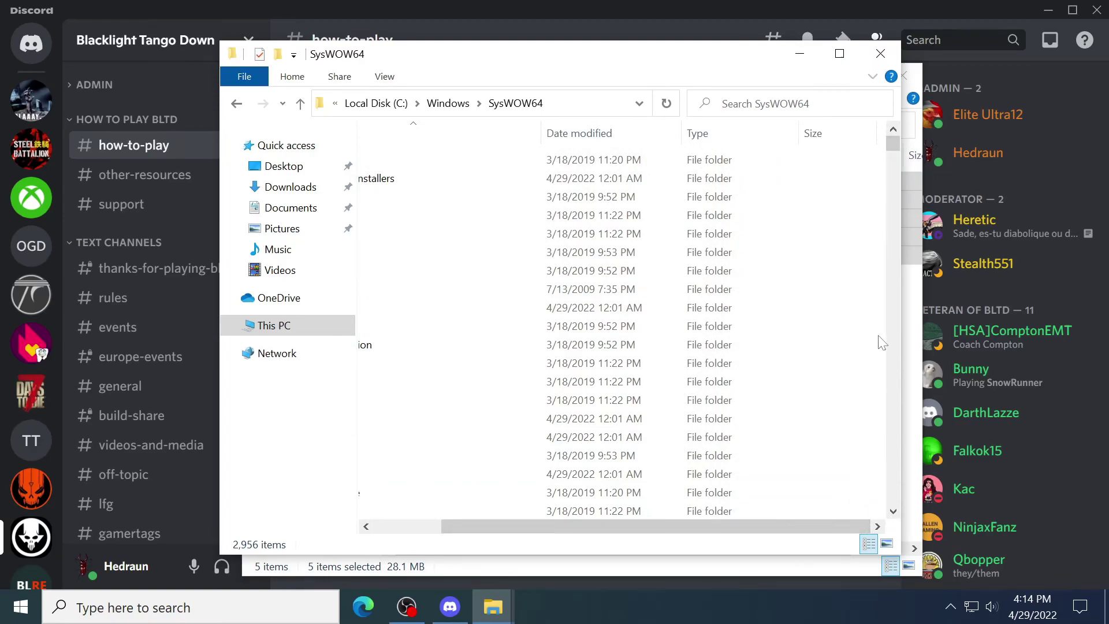
key("ctrl+v")
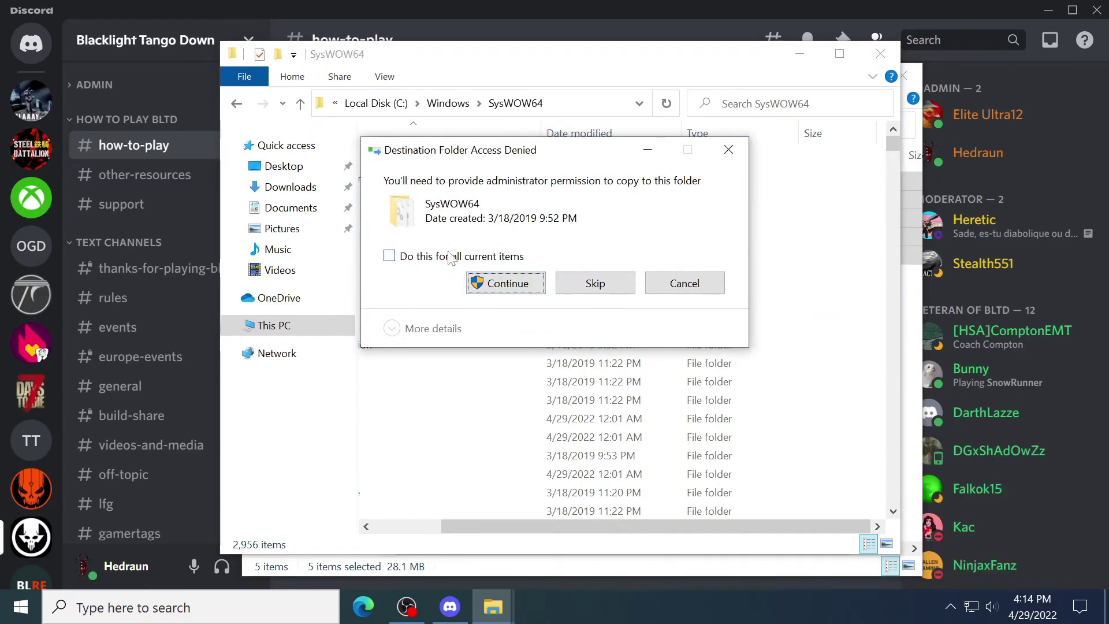
key("alt+a")
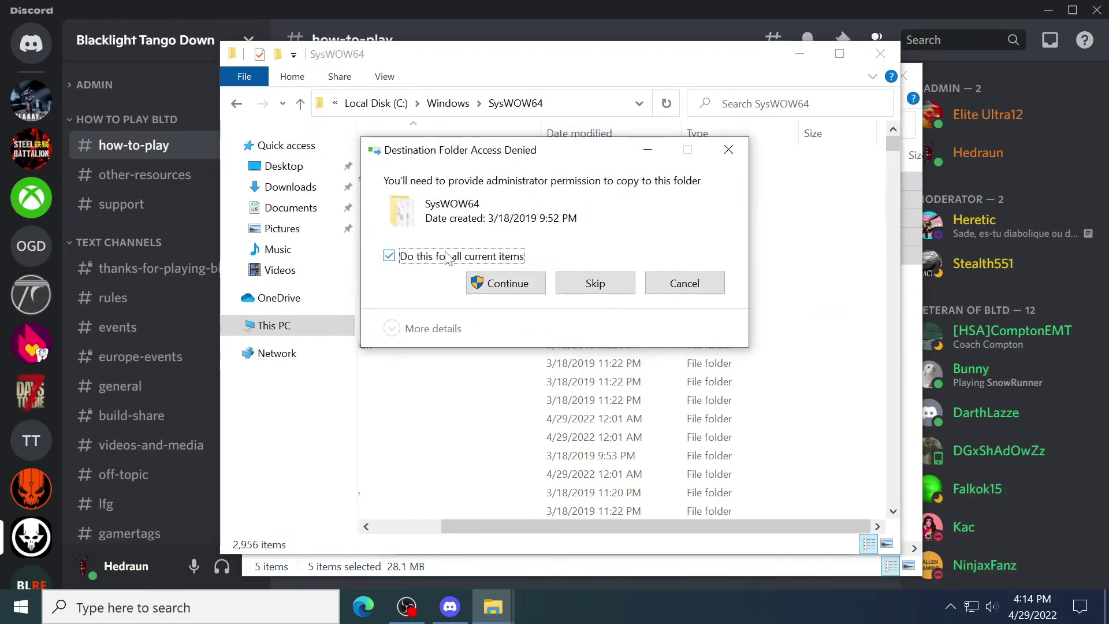
left_click(502, 291)
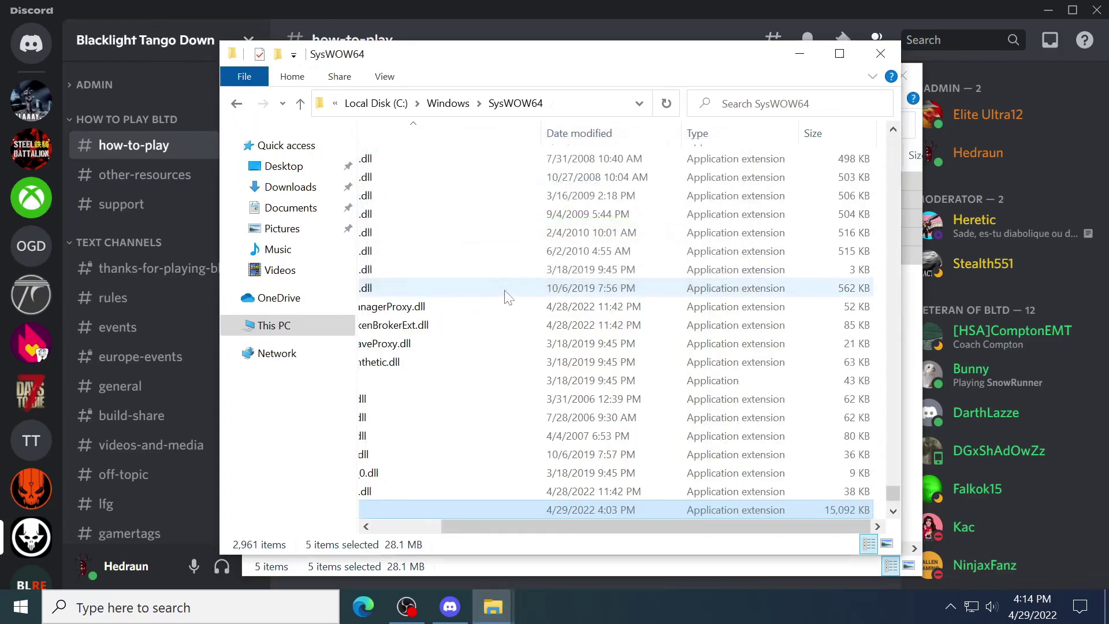
scroll(507, 297, "down", 3)
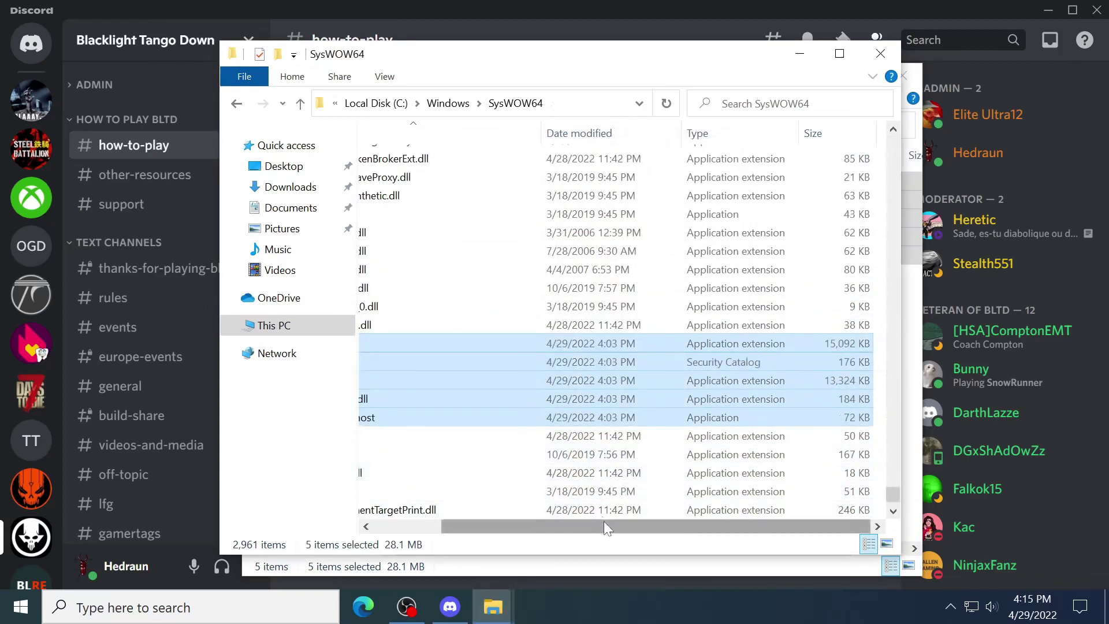
left_click_drag(604, 525, 456, 535)
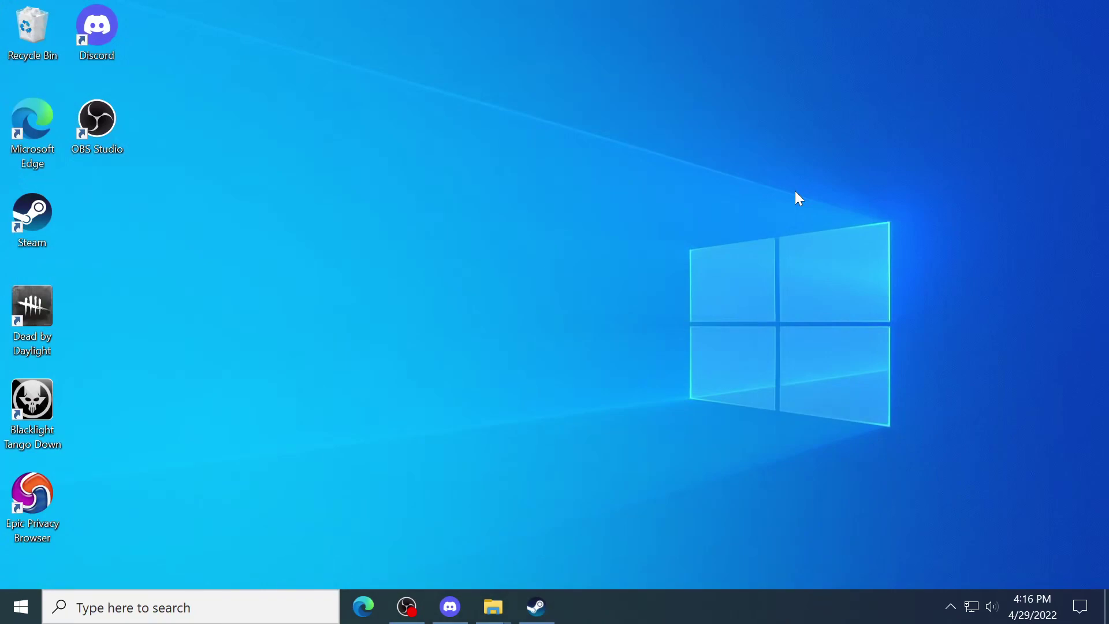
Step: Launch Blacklight: Tango Down from the desktop shortcut, suppressing the CD key notice, and play
double_click(43, 408)
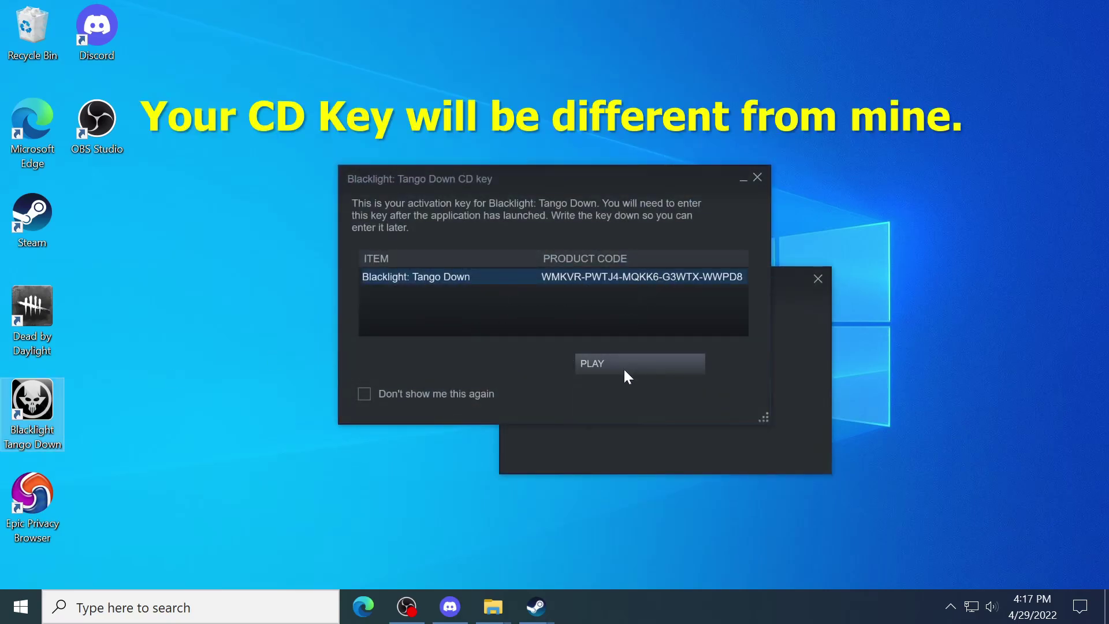
left_click(466, 393)
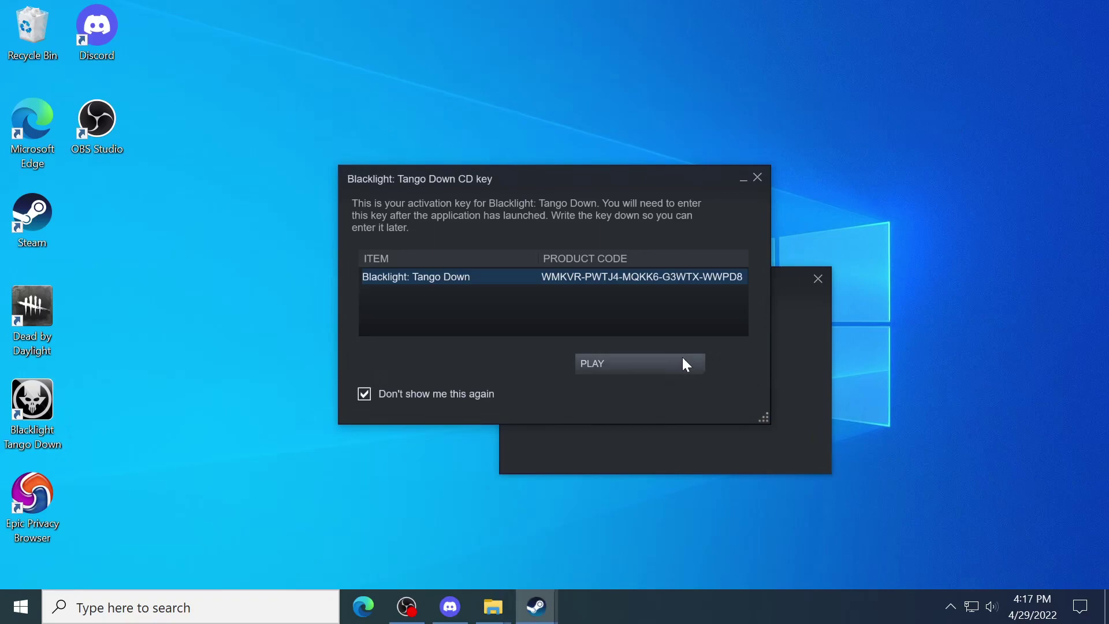
left_click(682, 358)
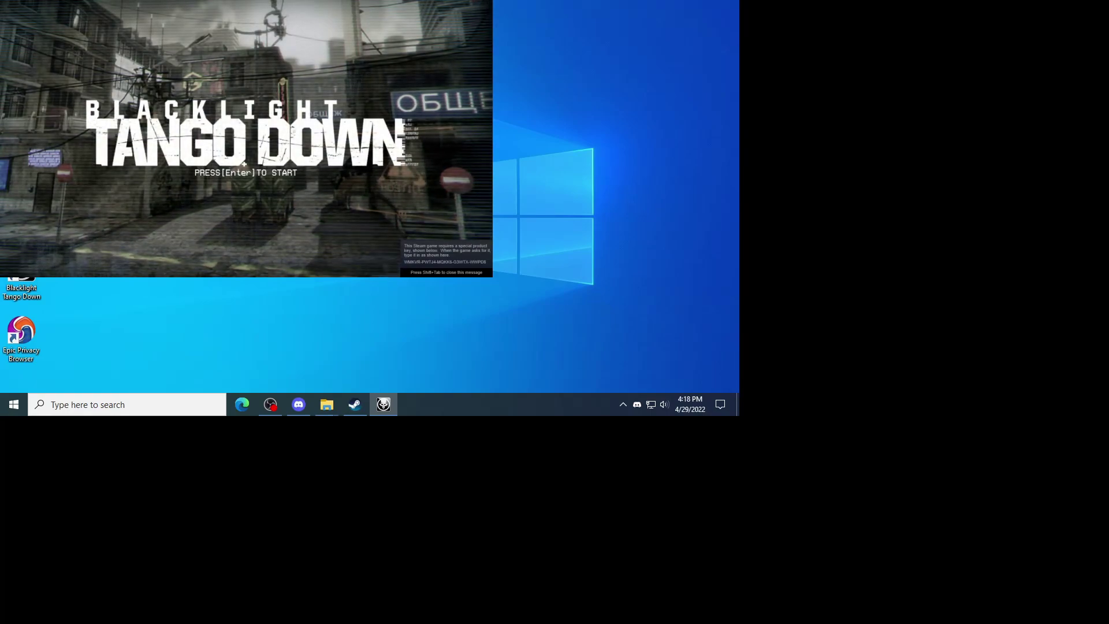
Step: Skip the title screen, decline the Customer Experience program, and choose Use Existing LIVE Profile
key("Return")
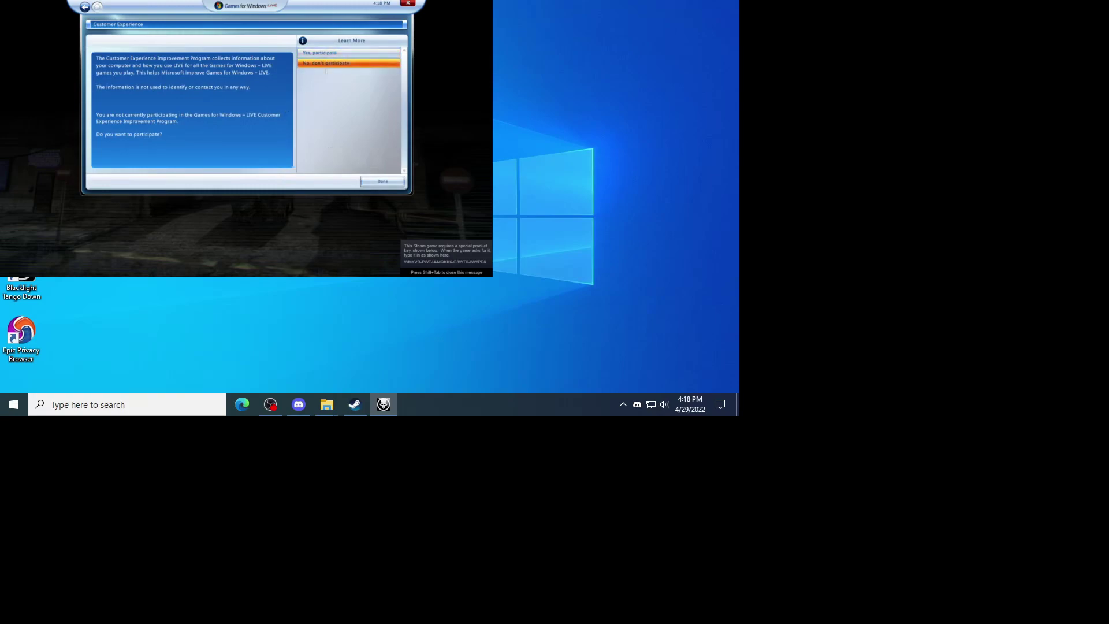
left_click(366, 184)
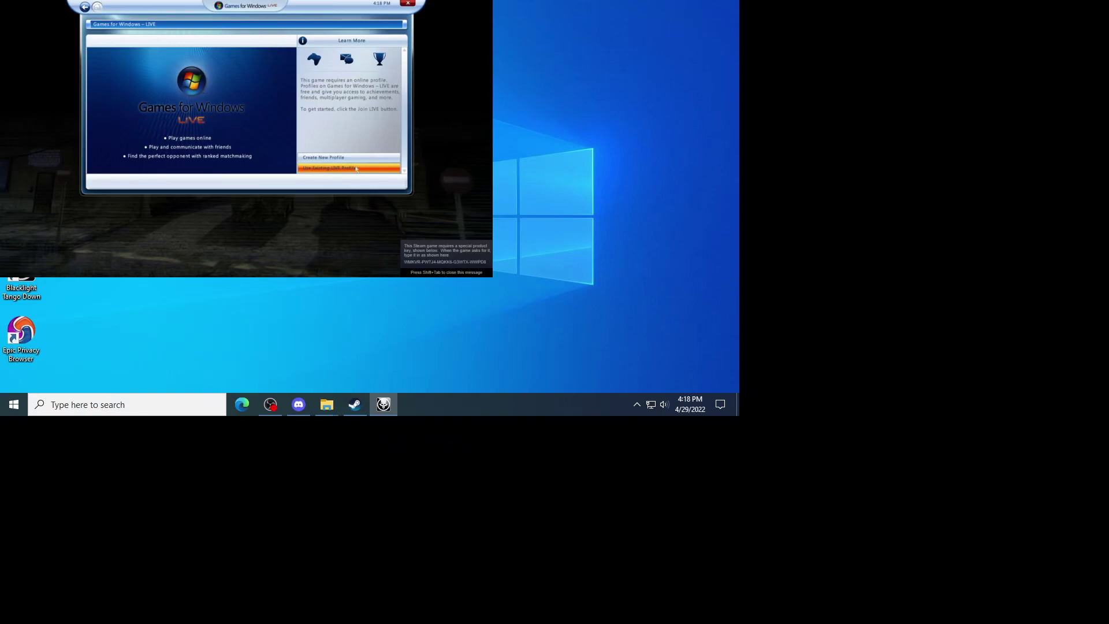
left_click(356, 168)
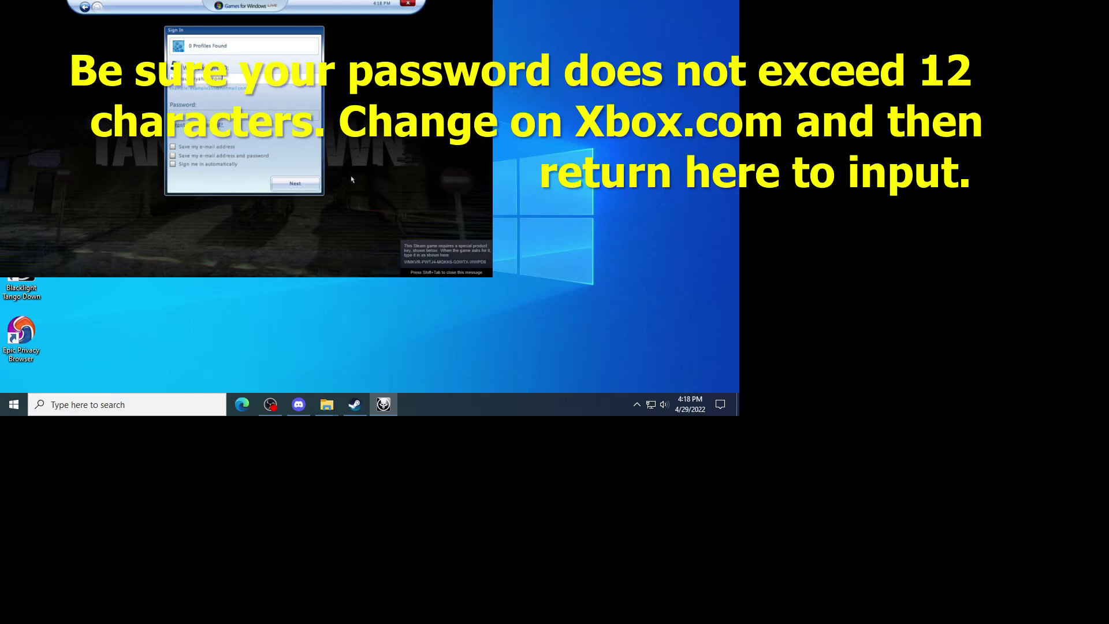
Step: Fill in the LIVE account password, enable automatic sign-in, and submit the sign-in
key("Tab")
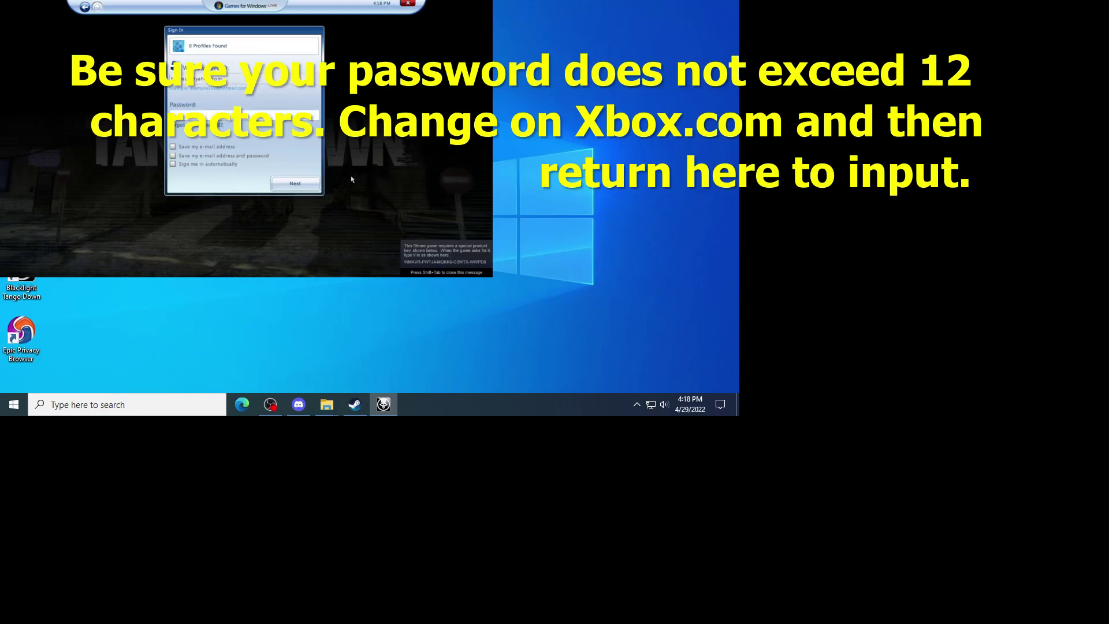
key("Tab")
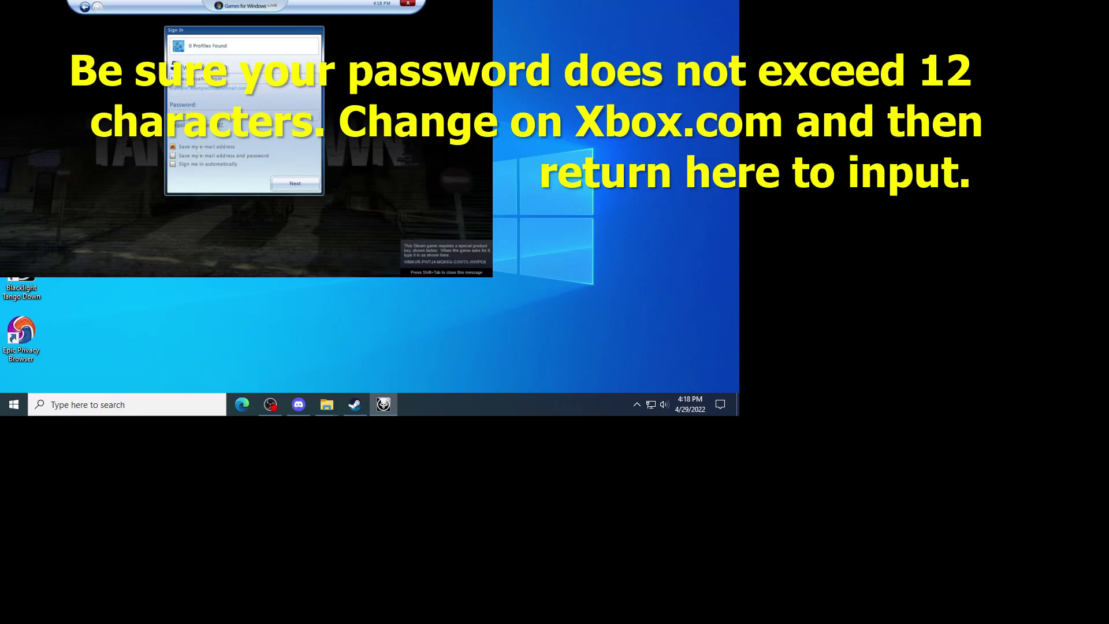
left_click(172, 164)
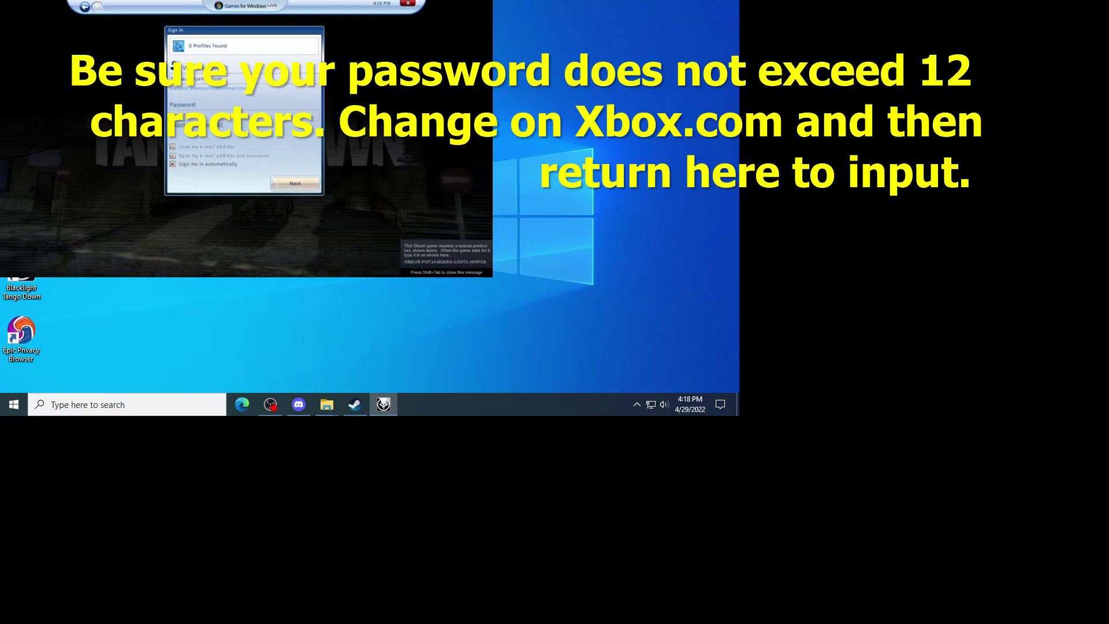
left_click(282, 184)
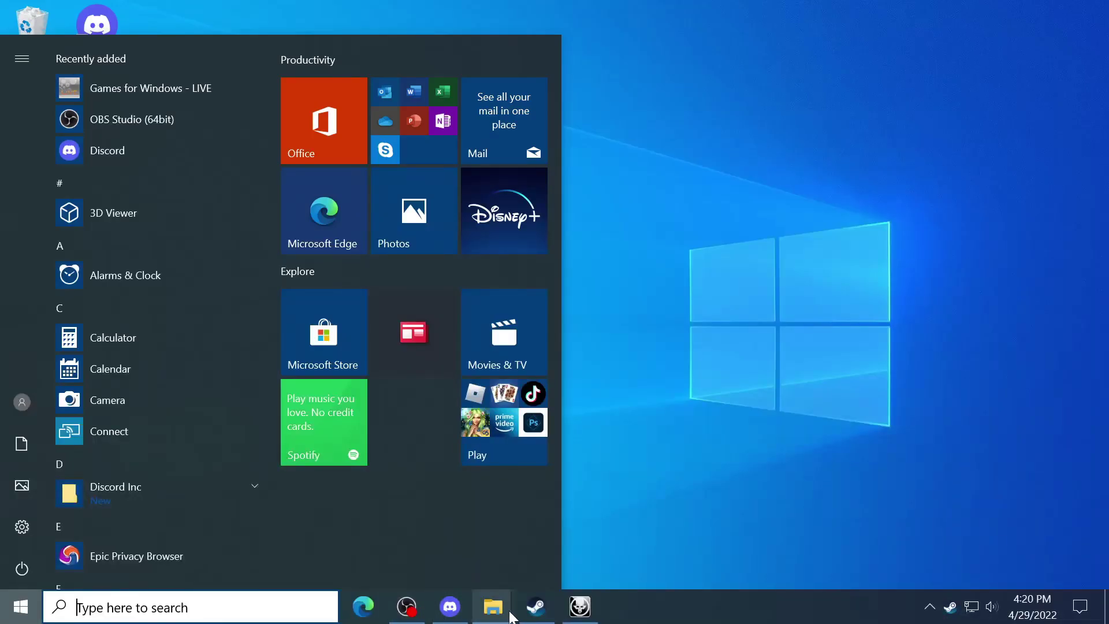
Step: Bring up the Blacklight: Tango Down Steam library page and open its gear management menu
left_click(532, 616)
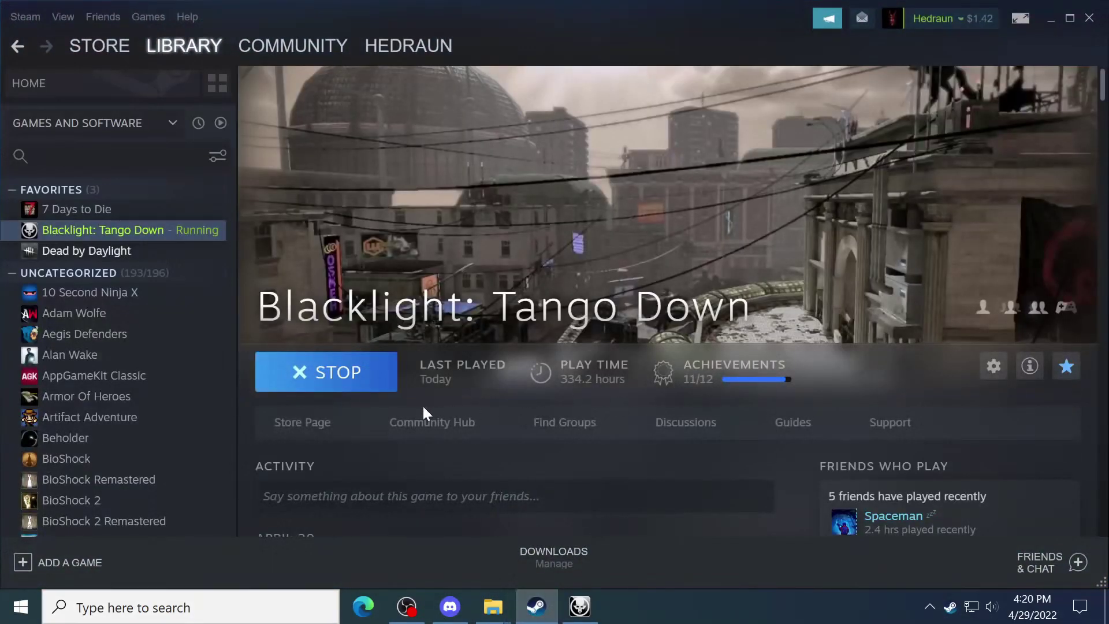
left_click(992, 366)
mouse_move(961, 444)
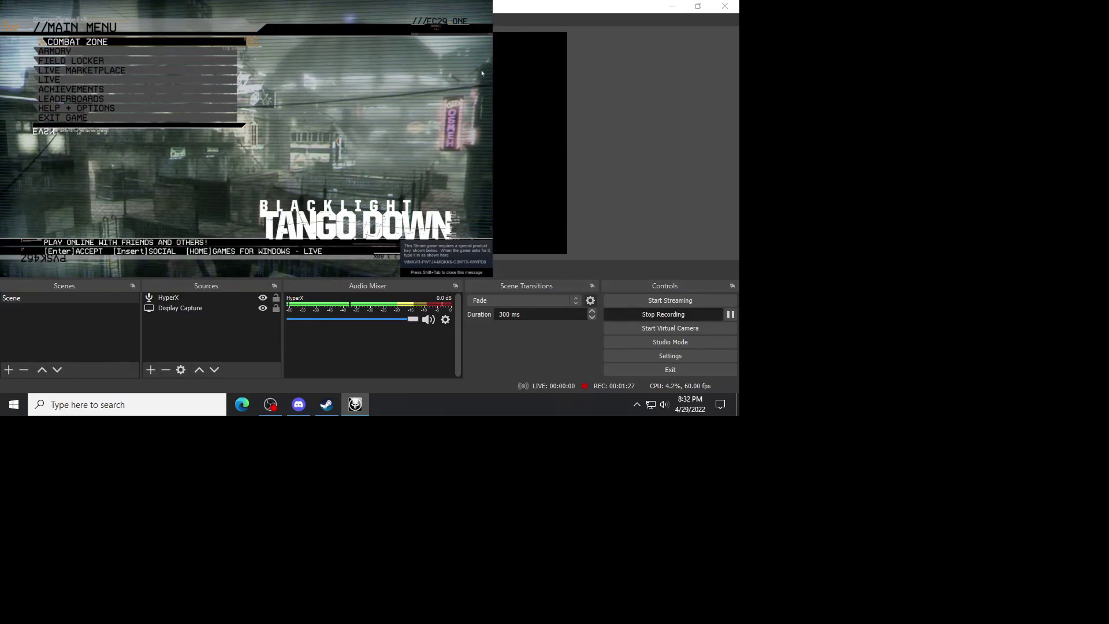
left_click(112, 41)
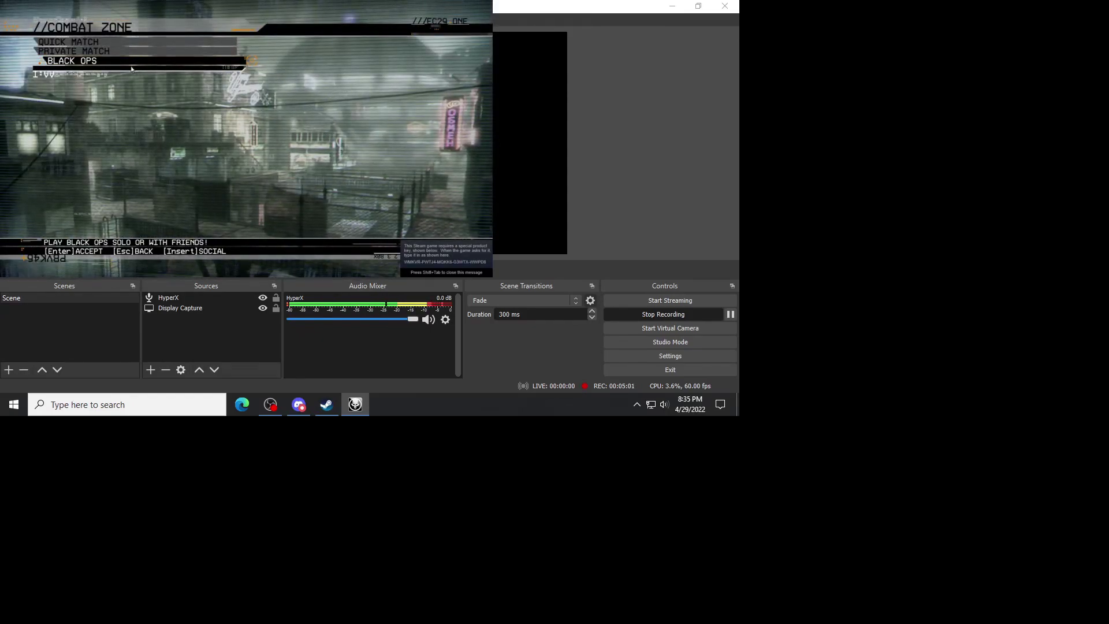
Step: Go from the main menu through Help + Options and Settings to the Video Settings screen
key("Up")
key("Up")
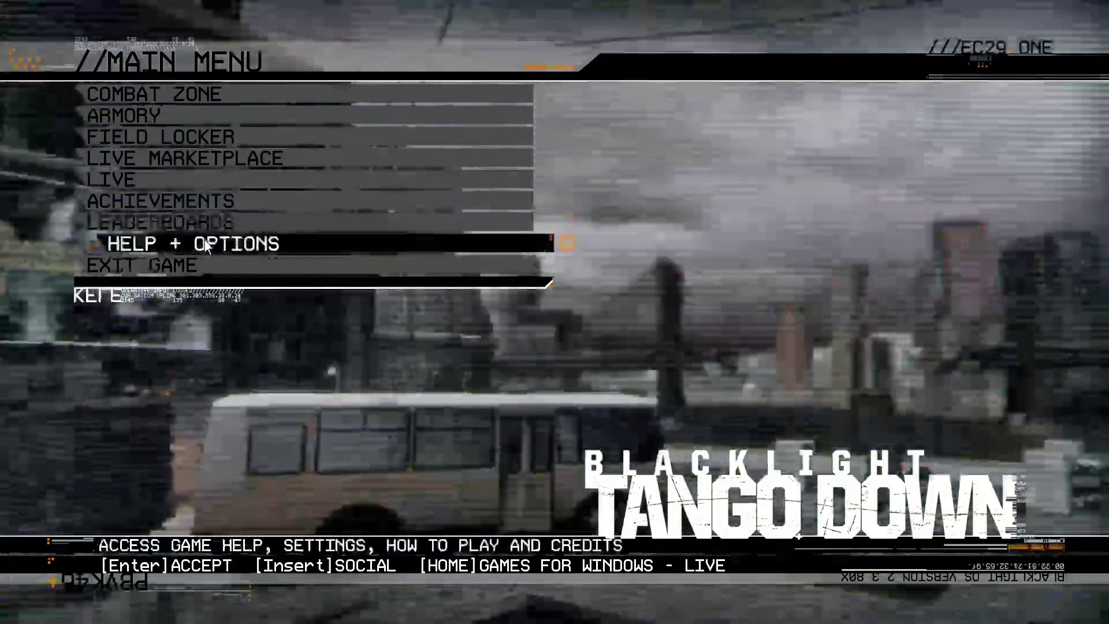
left_click(207, 237)
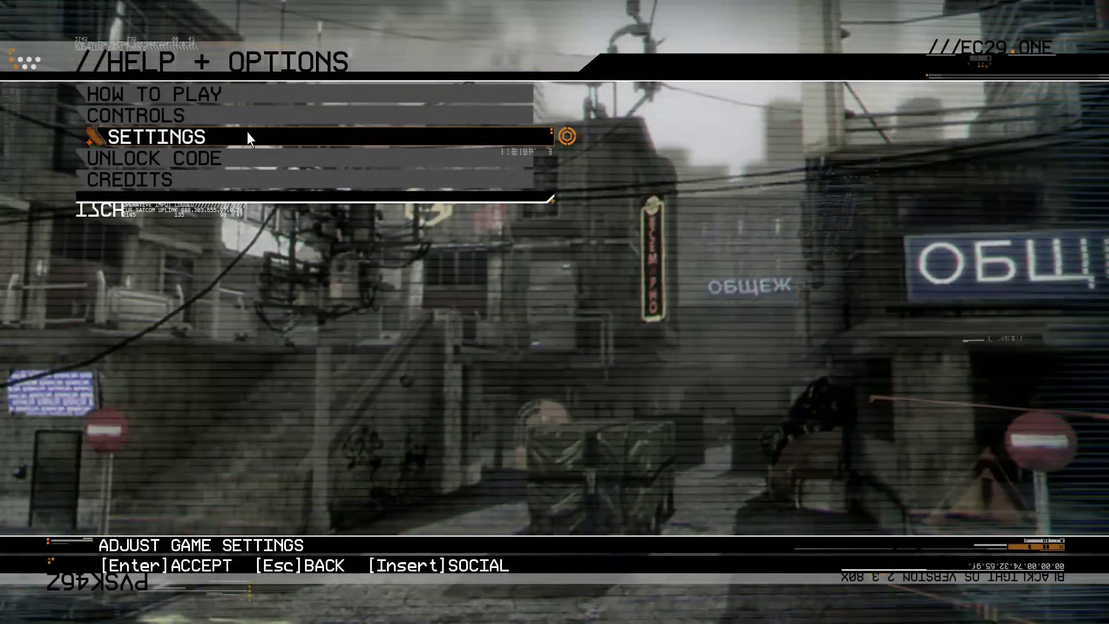
left_click(247, 137)
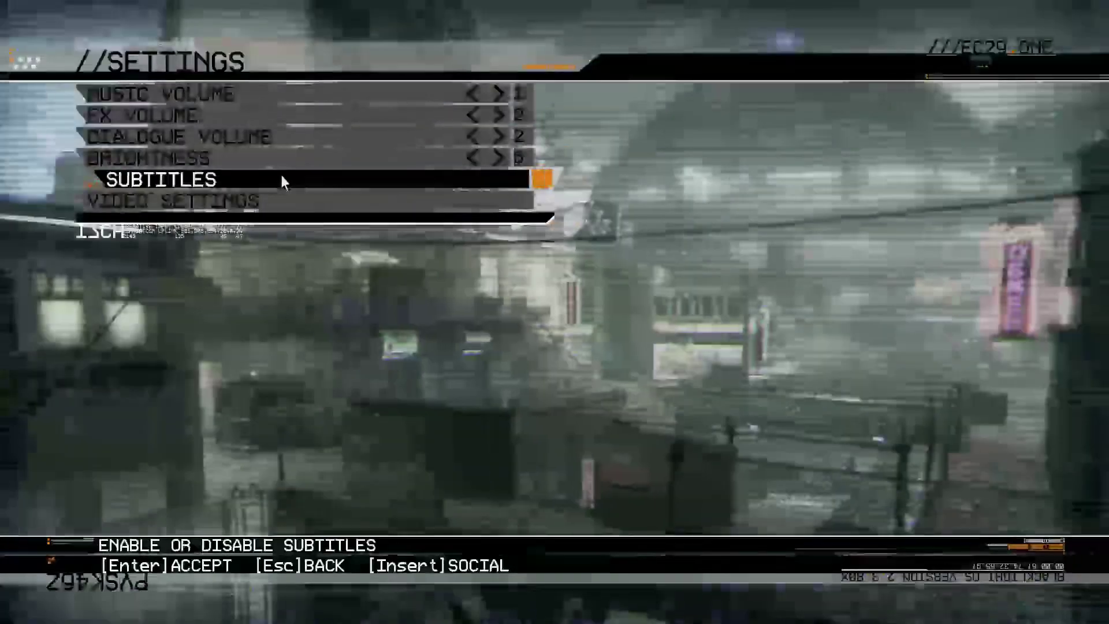
left_click(283, 202)
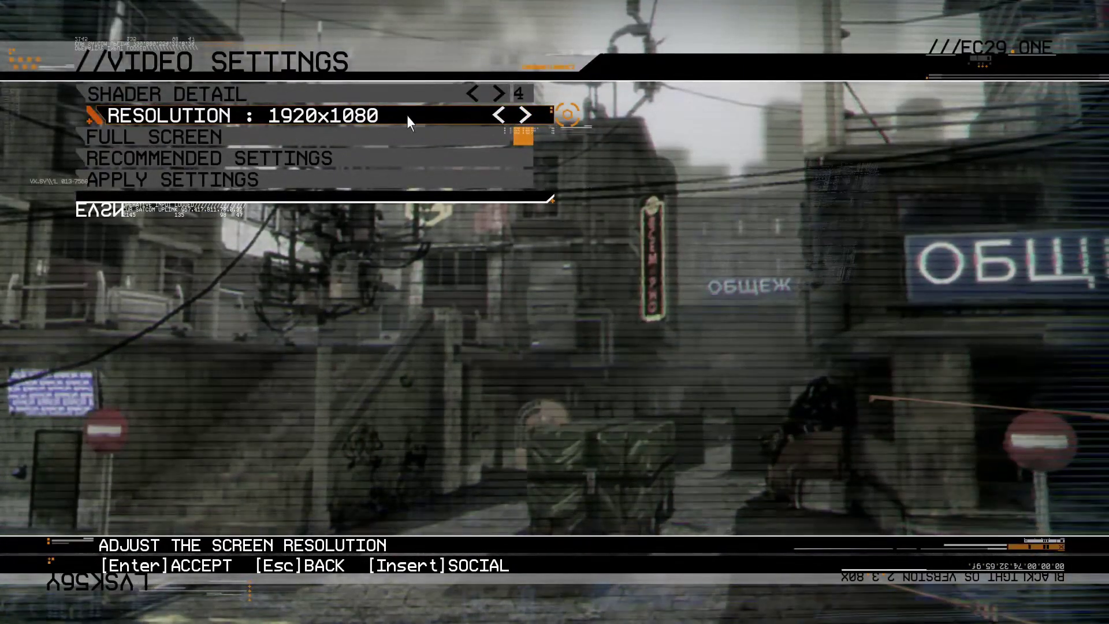
left_click(495, 115)
left_click(496, 115)
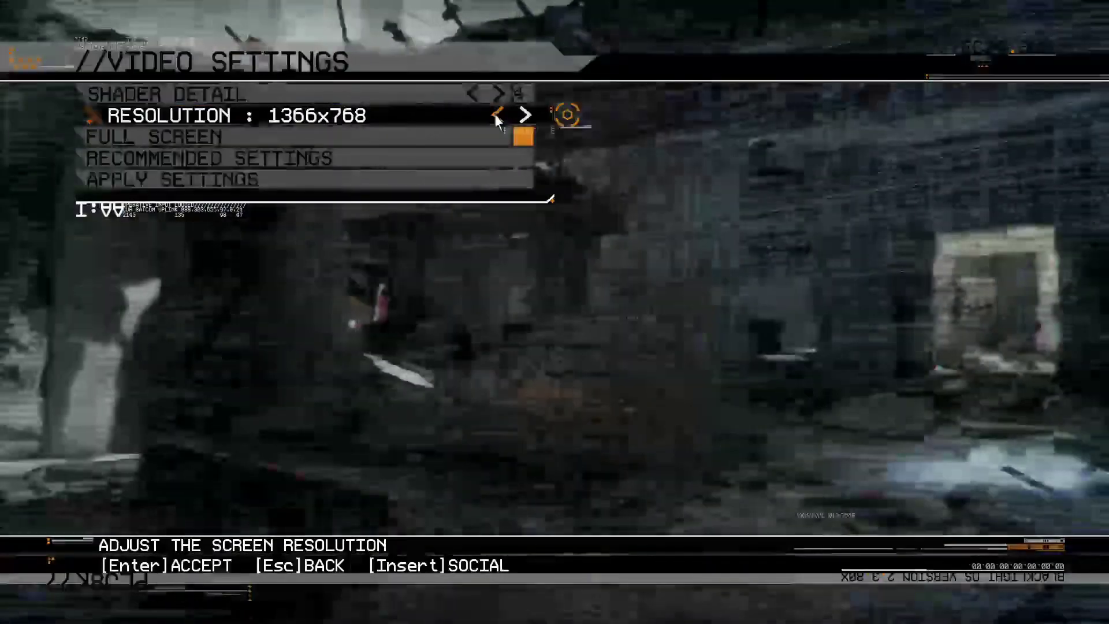
left_click(494, 115)
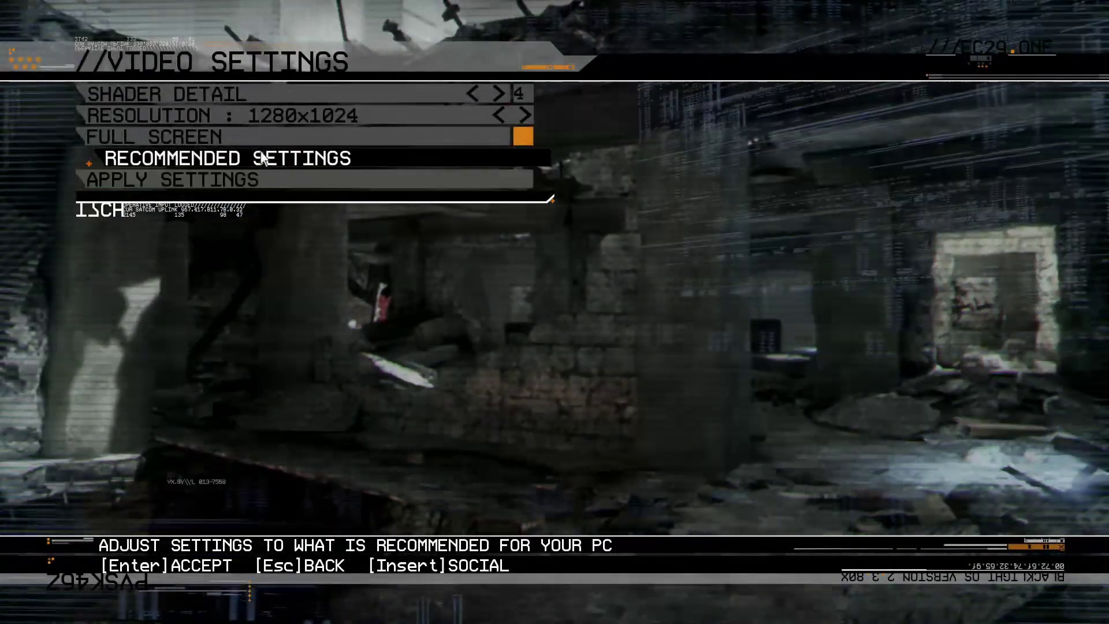
key("Escape")
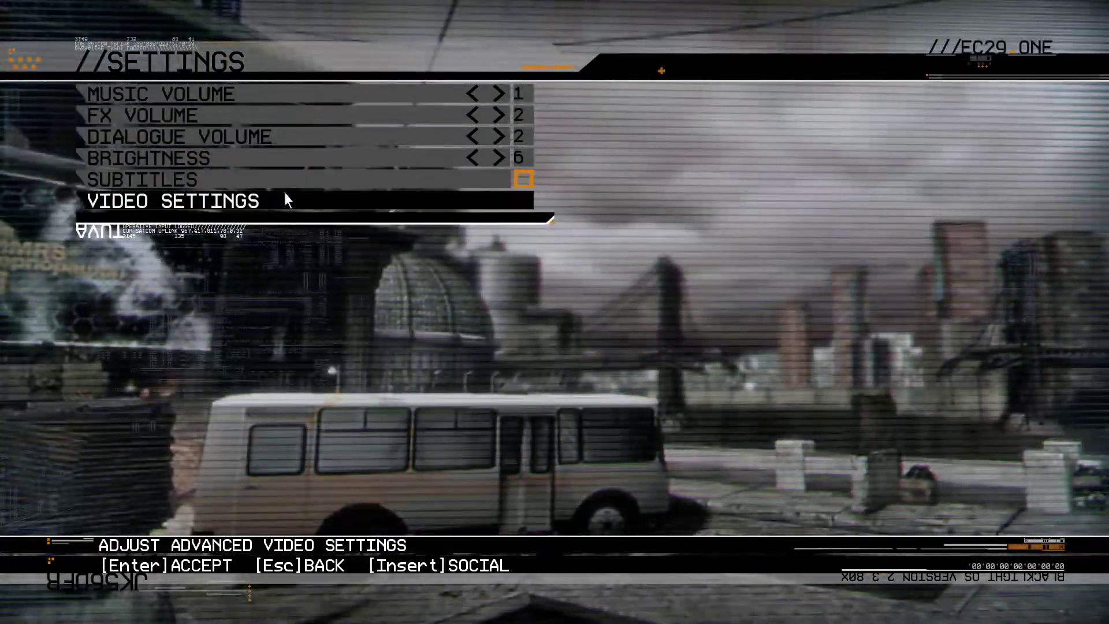
left_click(284, 198)
key("Escape")
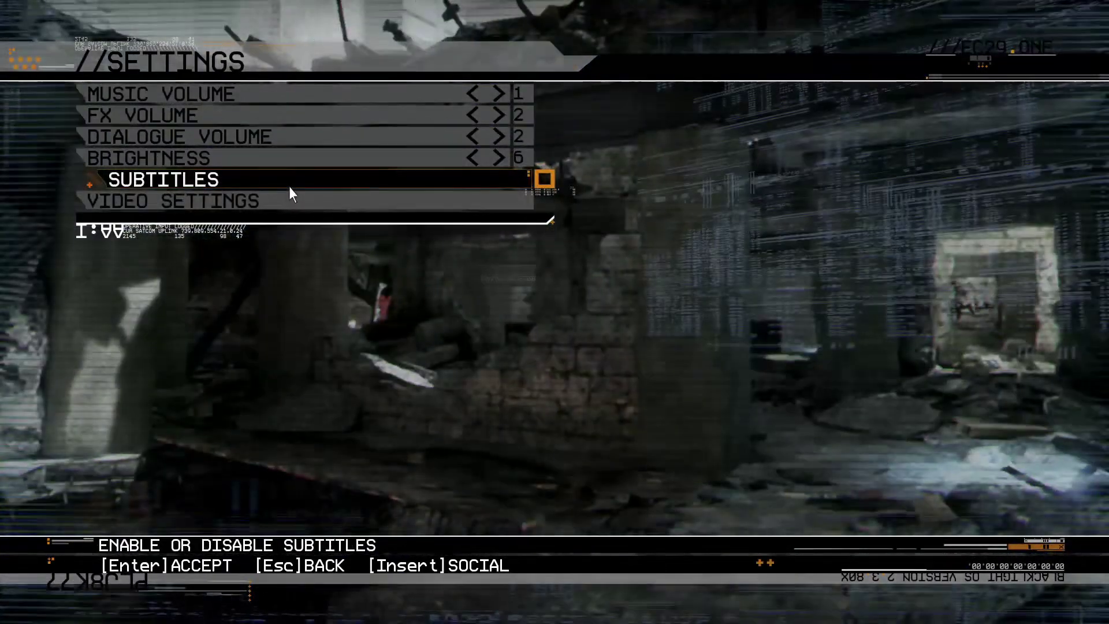
left_click(287, 201)
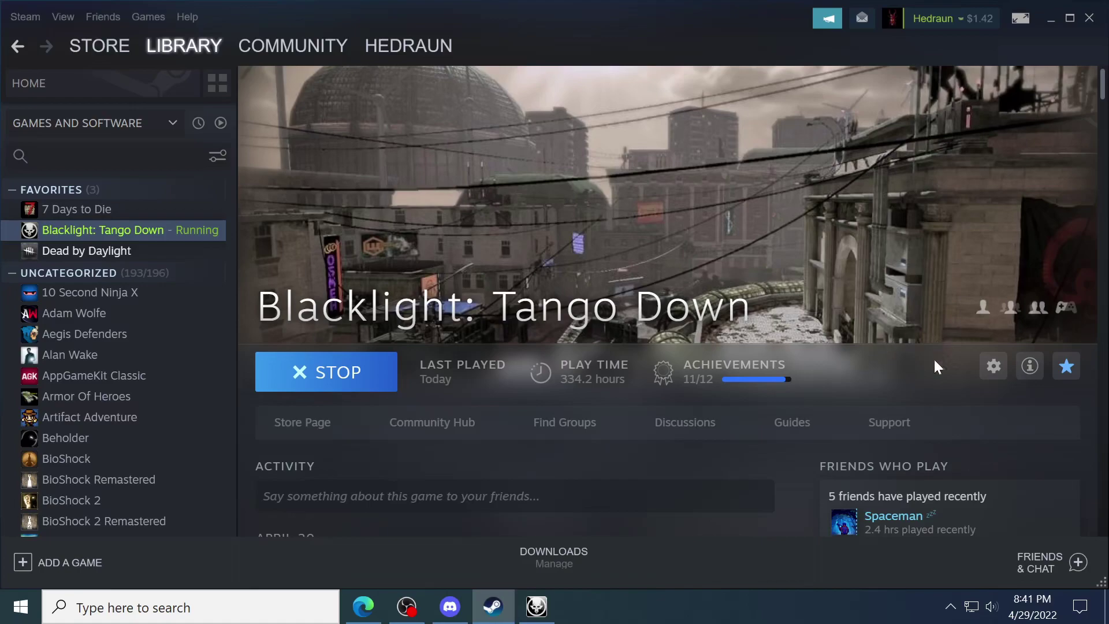
left_click(993, 369)
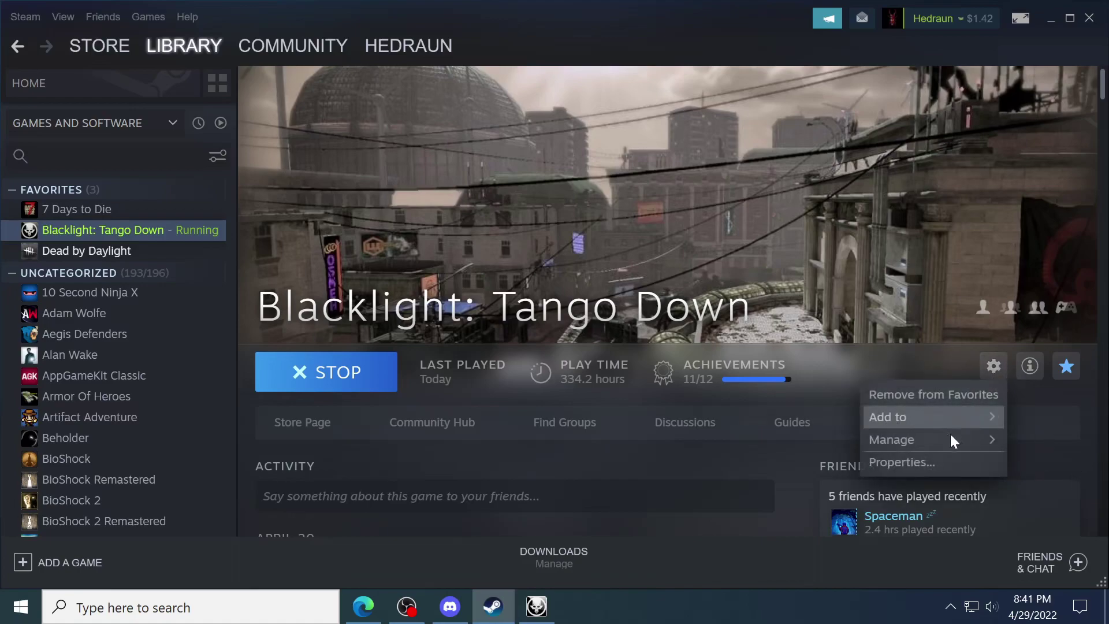
left_click(944, 464)
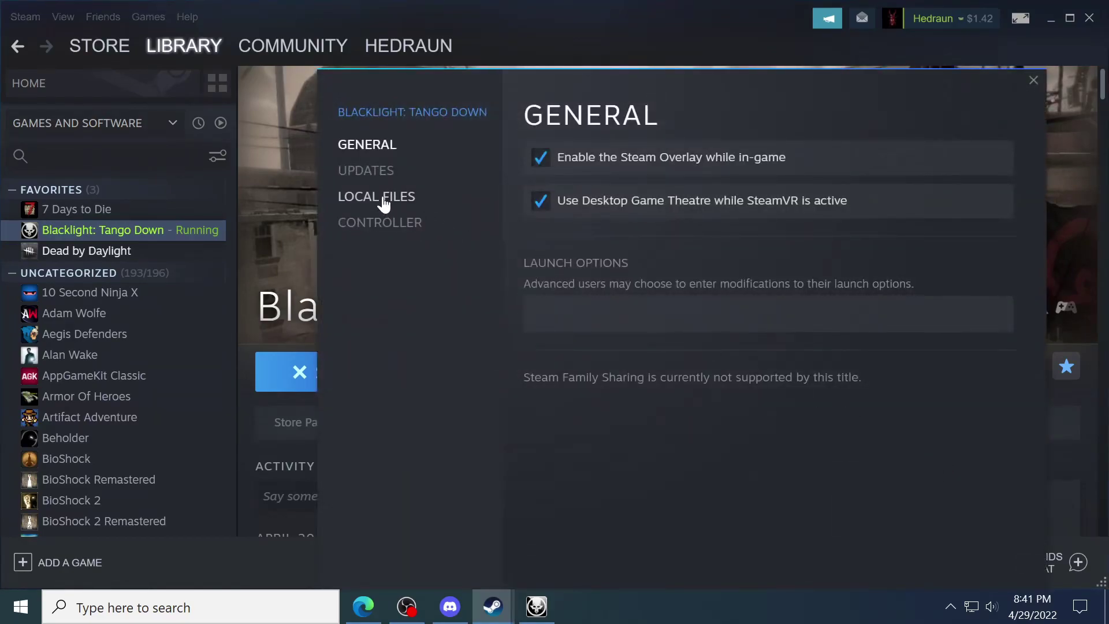
left_click(376, 173)
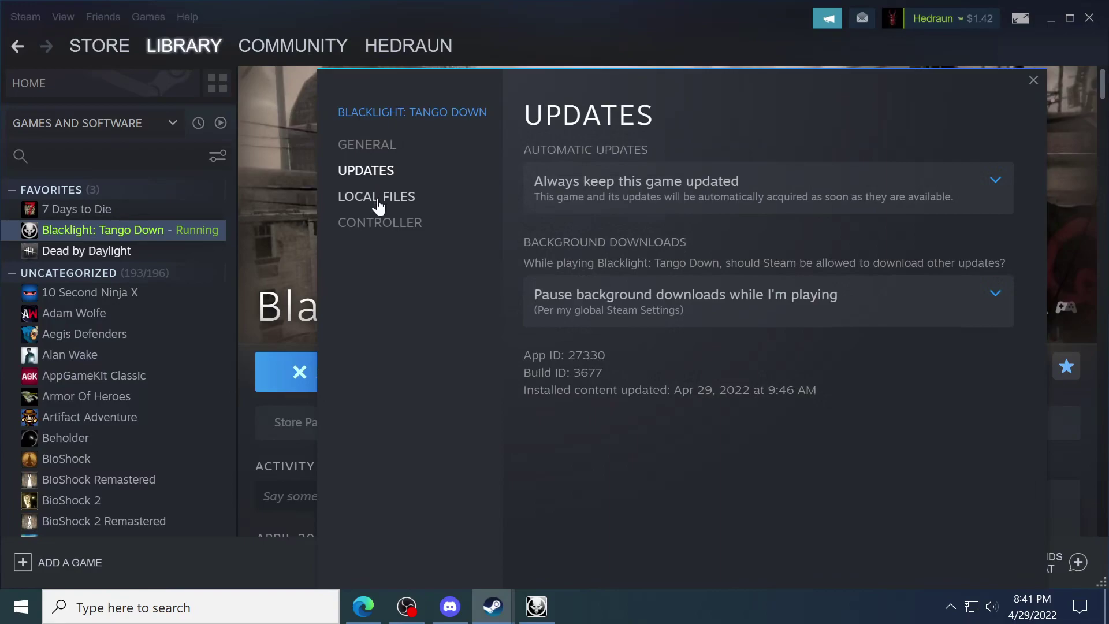
left_click(377, 198)
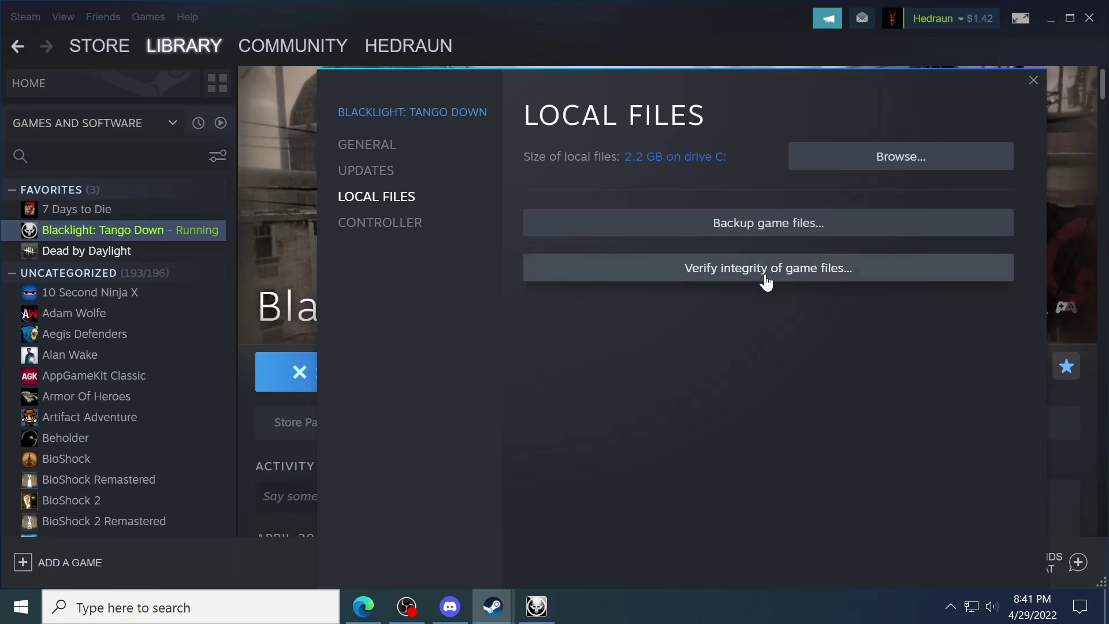
left_click(1034, 79)
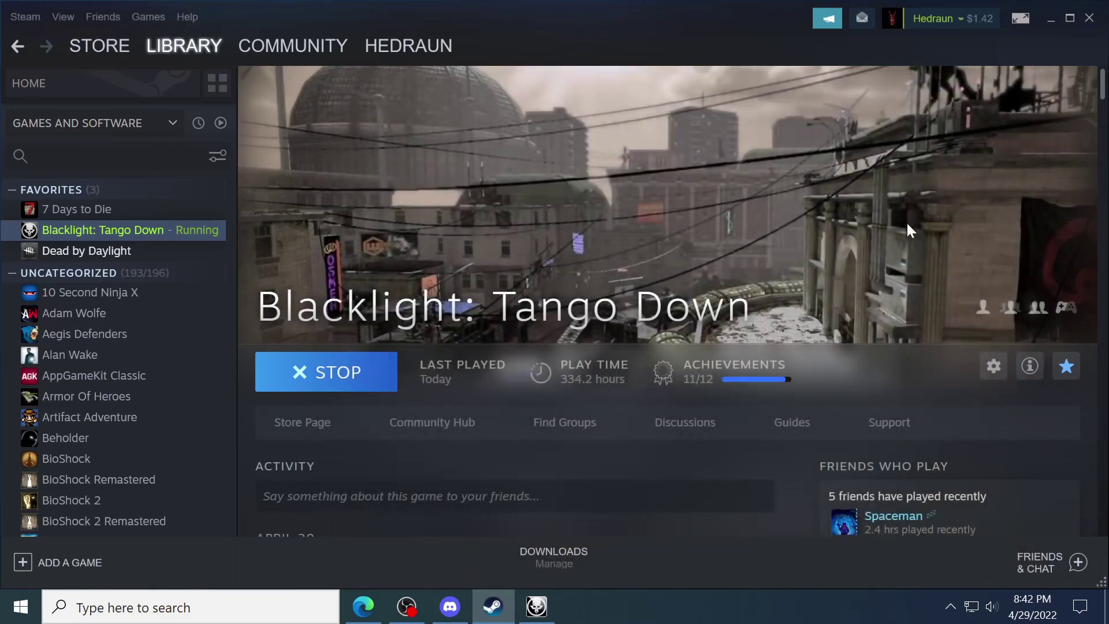